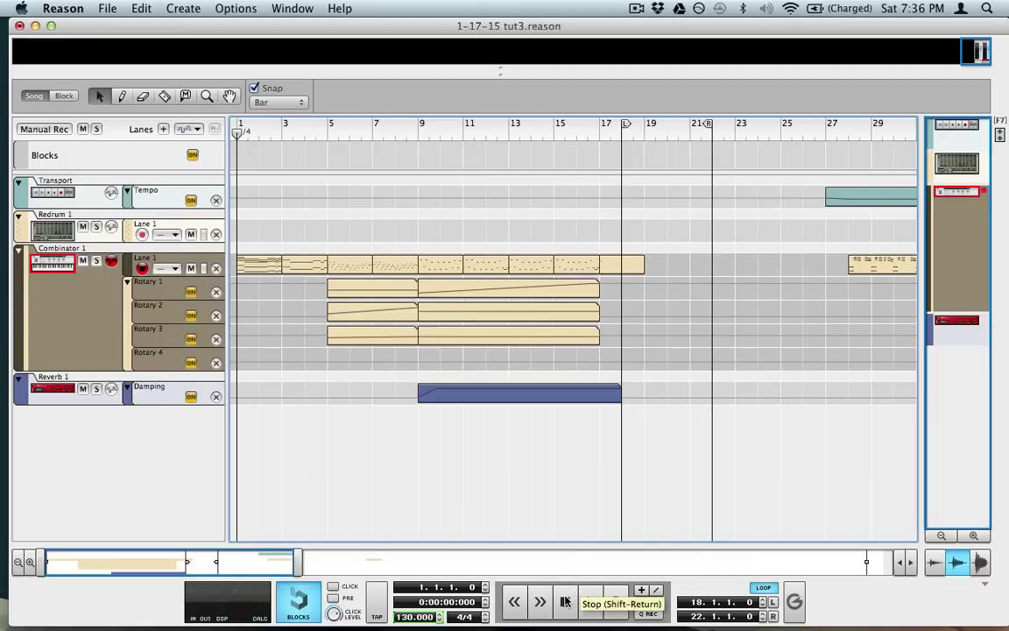
# Play the tut3 song past bar 17 to hear the Combinator rotary and reverb damping automation
pyautogui.press('space')
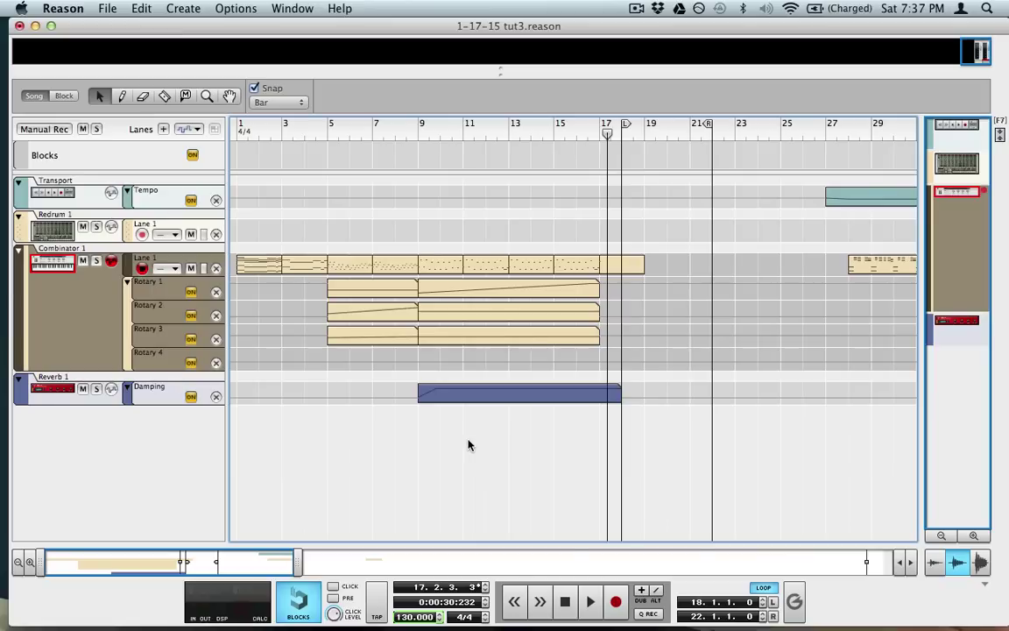
# Start a new blank song and select its Redrum drum computer
pyautogui.press('super+s')
pyautogui.press('super+n')
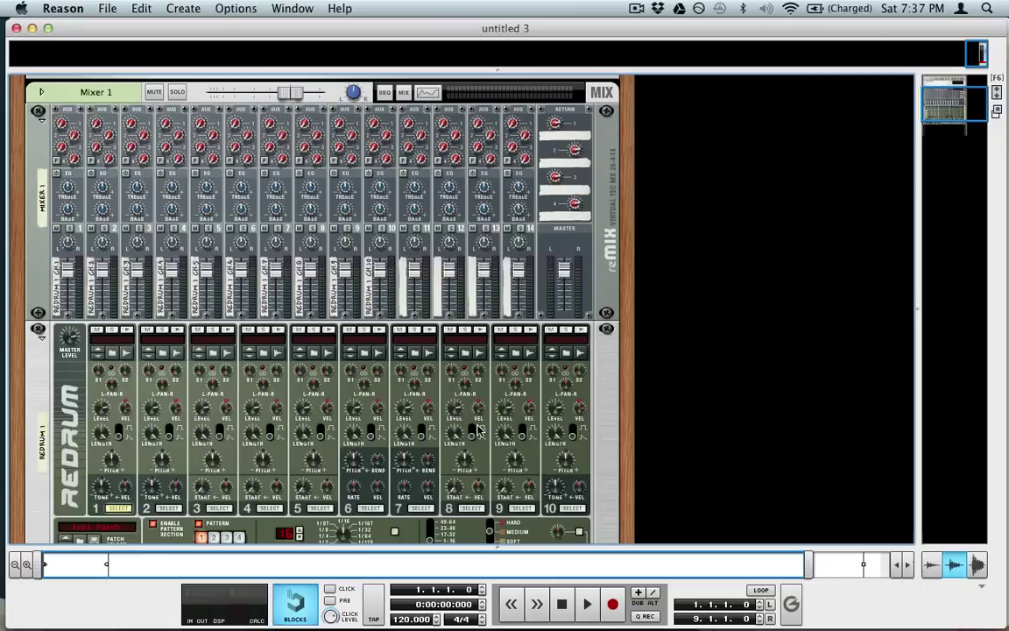
pyautogui.scroll(-5, 435, 248)
pyautogui.click(30, 307)
# Add a Mixer 14:2 to the rack below the Redrum
pyautogui.click(195, 8)
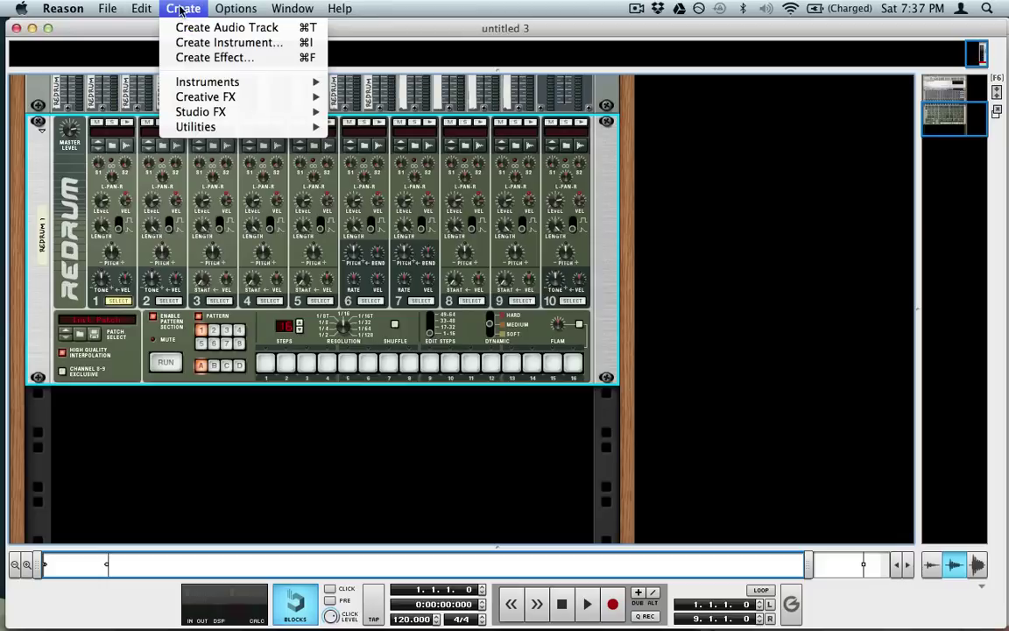
pyautogui.moveTo(204, 114)
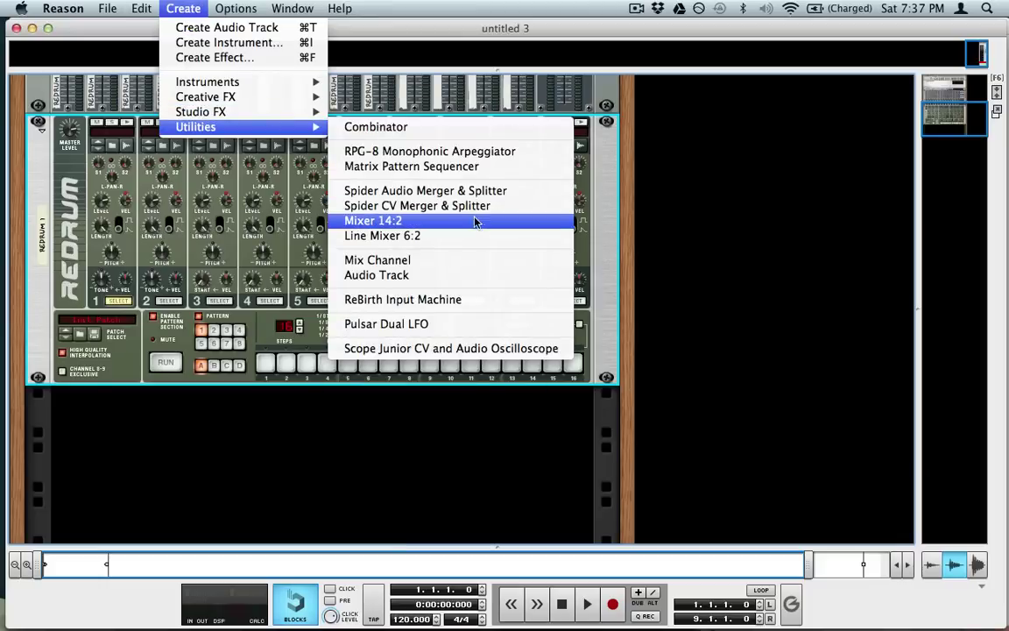
pyautogui.click(471, 226)
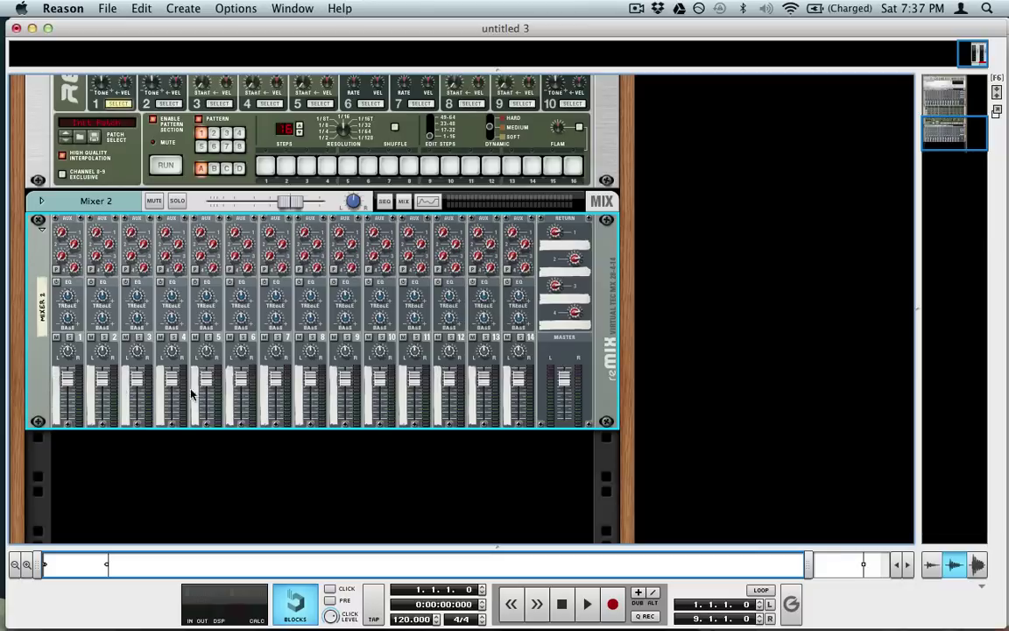
pyautogui.click(107, 8)
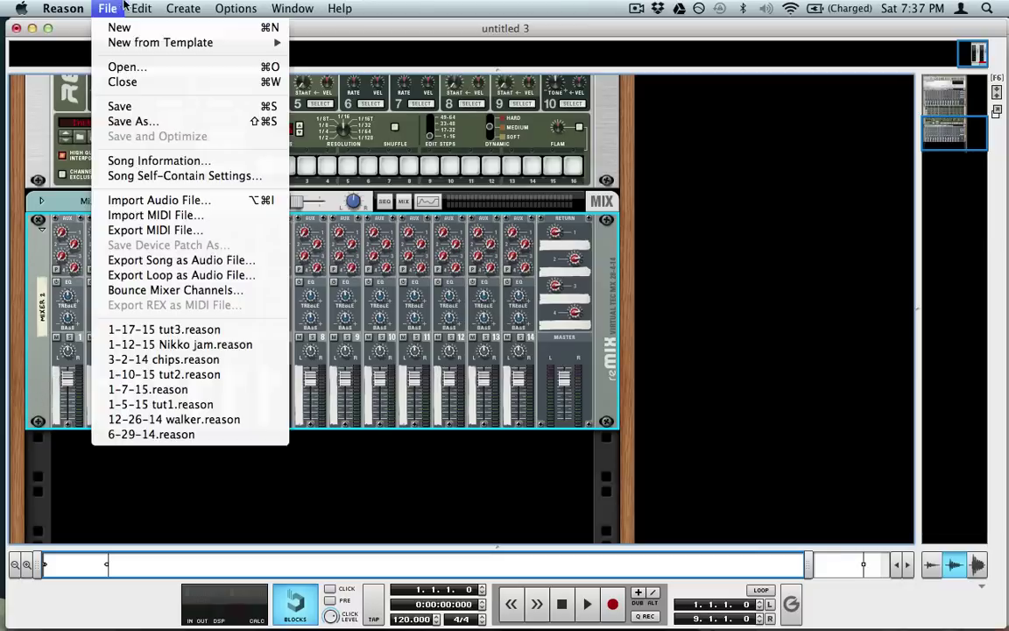
# Add a SubTractor Analog Synthesizer to the rack
pyautogui.moveTo(183, 7)
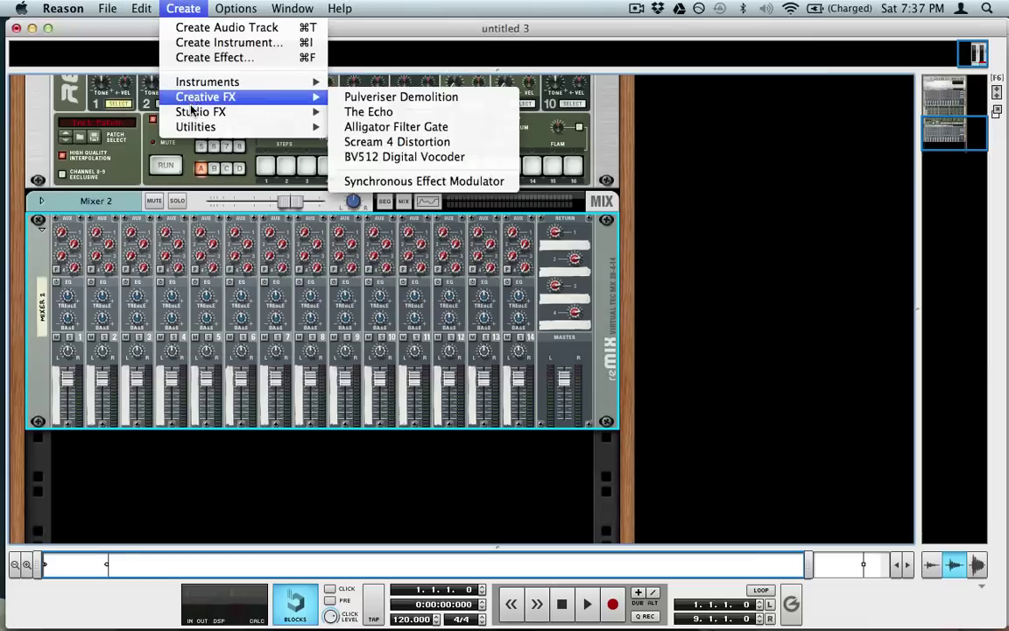
pyautogui.moveTo(197, 81)
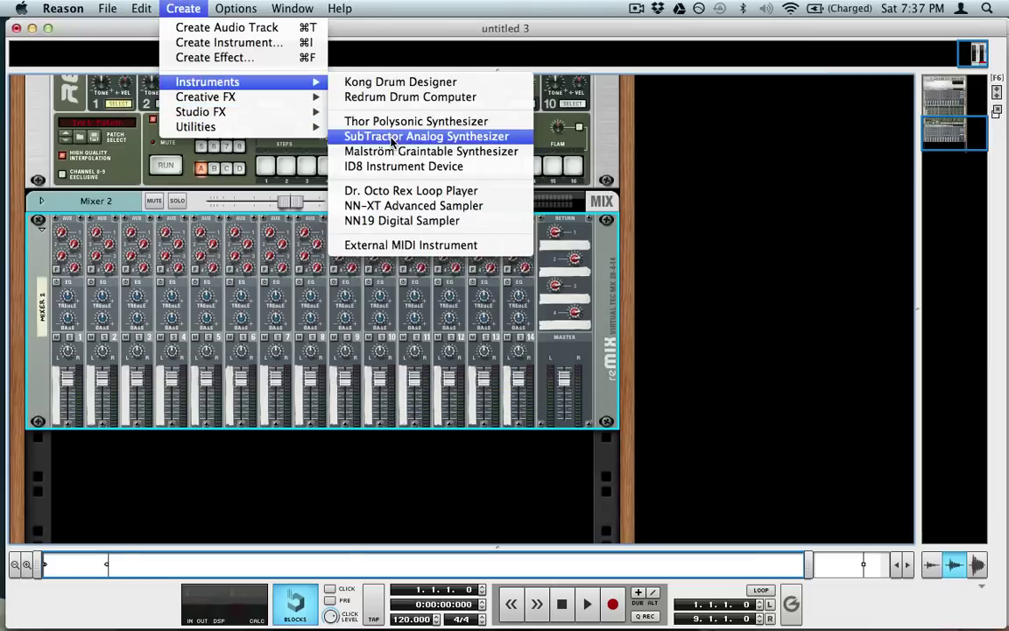
pyautogui.click(368, 134)
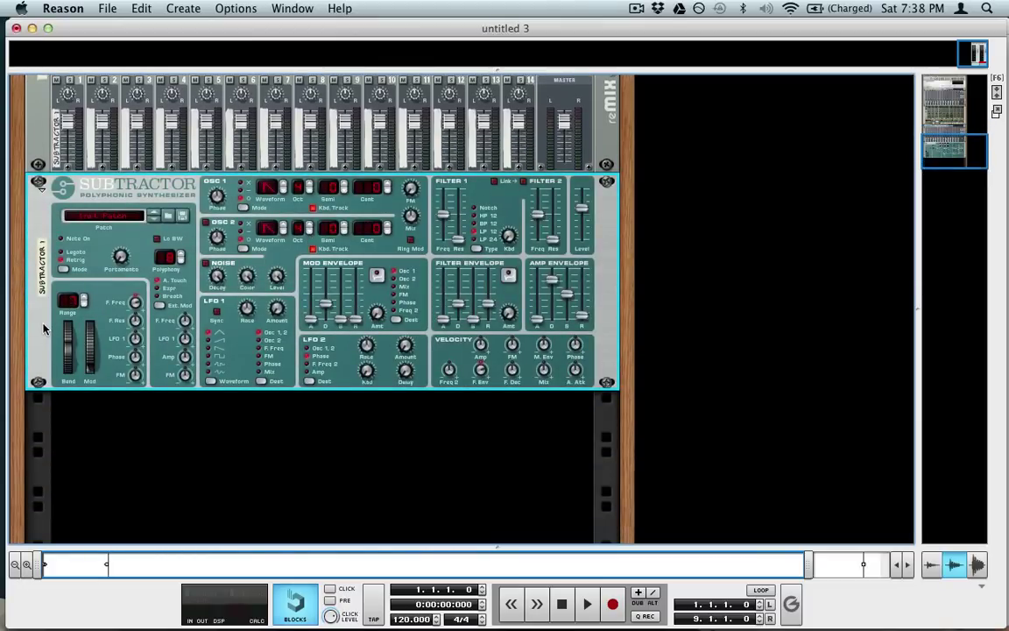
# Duplicate the SubTractor down the rack until there are four SubTractors
pyautogui.moveTo(44, 333); pyautogui.dragTo(72, 453)
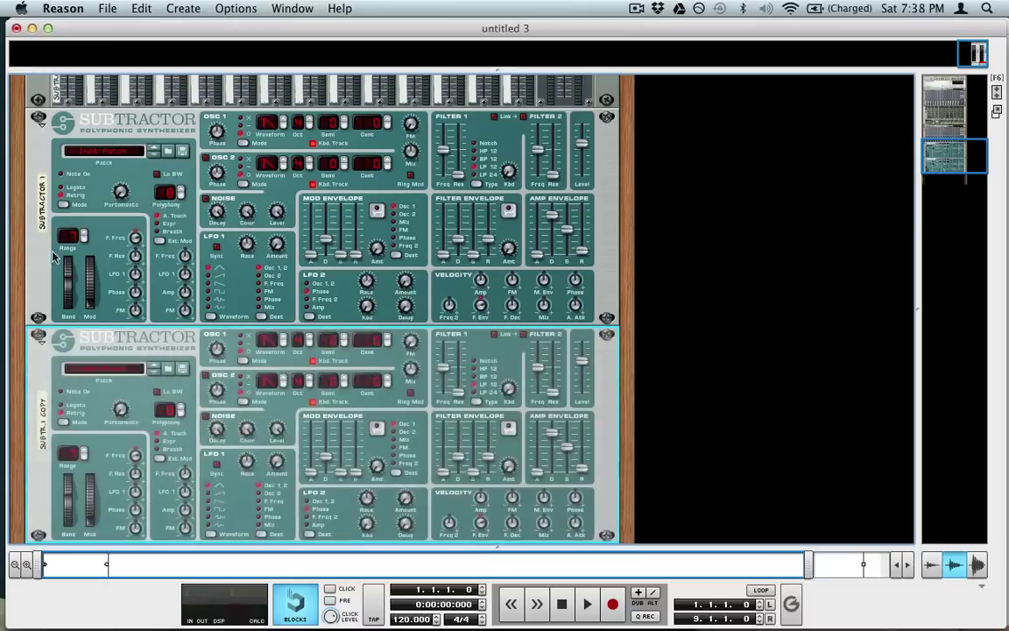
pyautogui.scroll(-5, 44, 263)
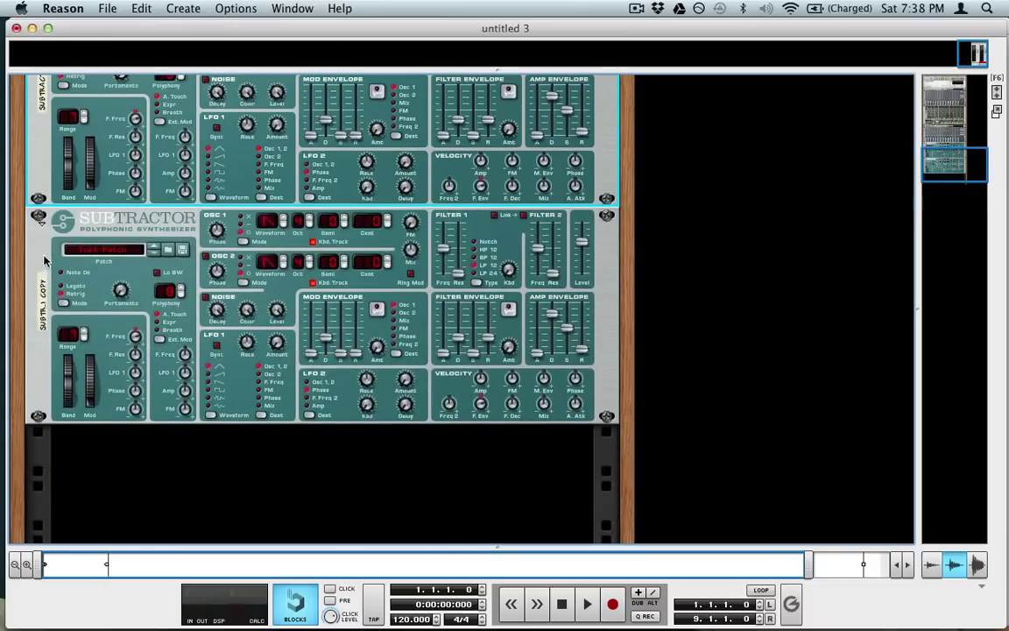
pyautogui.scroll(2, 52, 219)
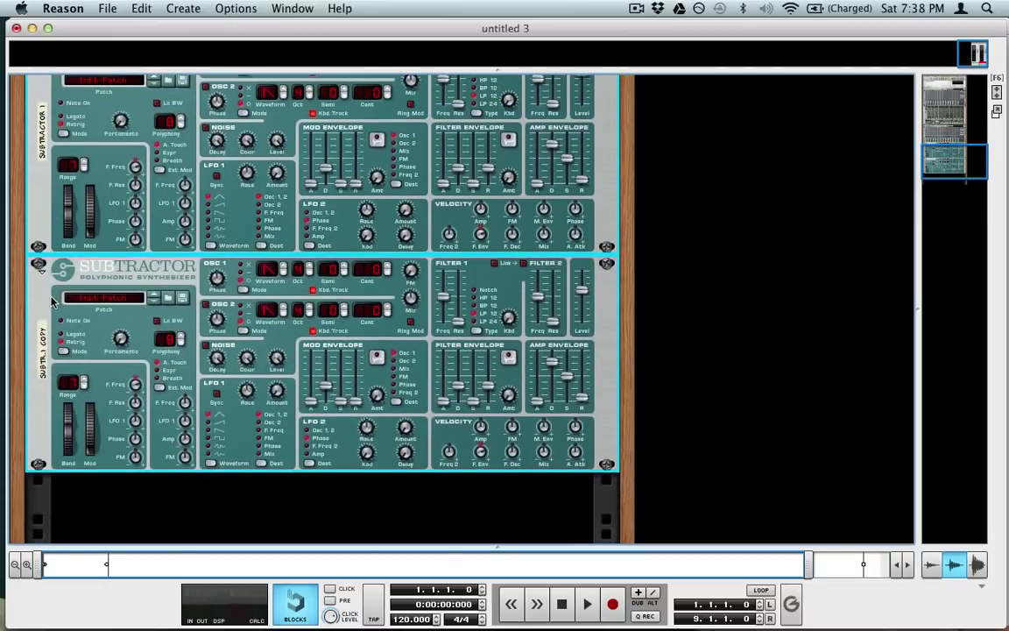
pyautogui.moveTo(50, 302); pyautogui.dragTo(113, 513)
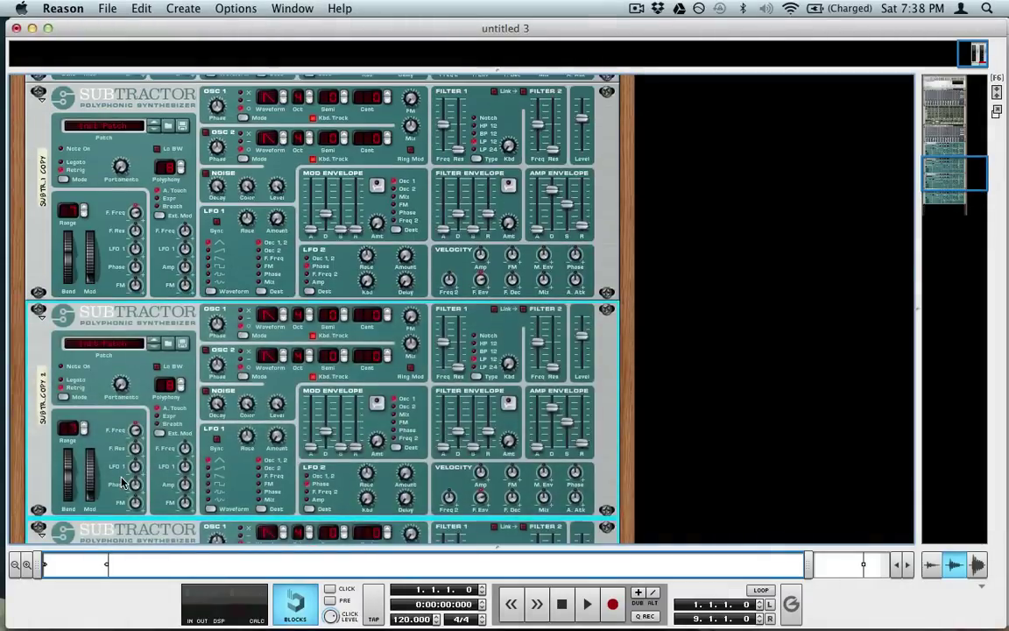
pyautogui.scroll(5, 121, 480)
pyautogui.scroll(-8, 121, 480)
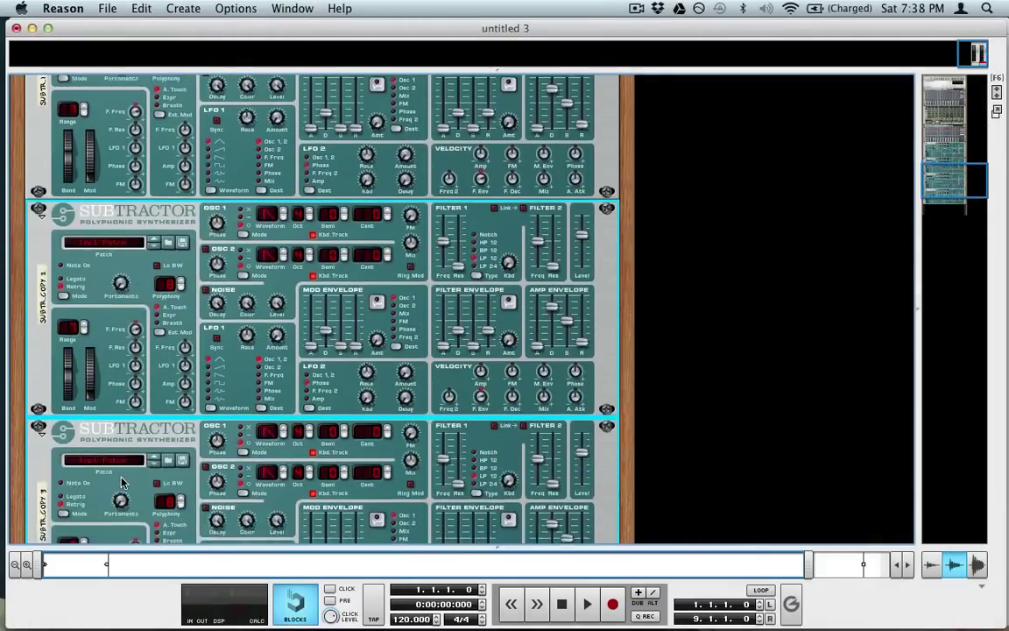
pyautogui.scroll(10, 121, 481)
# On the rack's rear, cable the SubTractor copies' Main outputs into Mixer 2 channels 2–4
pyautogui.press('Tab')
pyautogui.scroll(-6, 348, 477)
pyautogui.click(540, 372)
pyautogui.scroll(20, 540, 373)
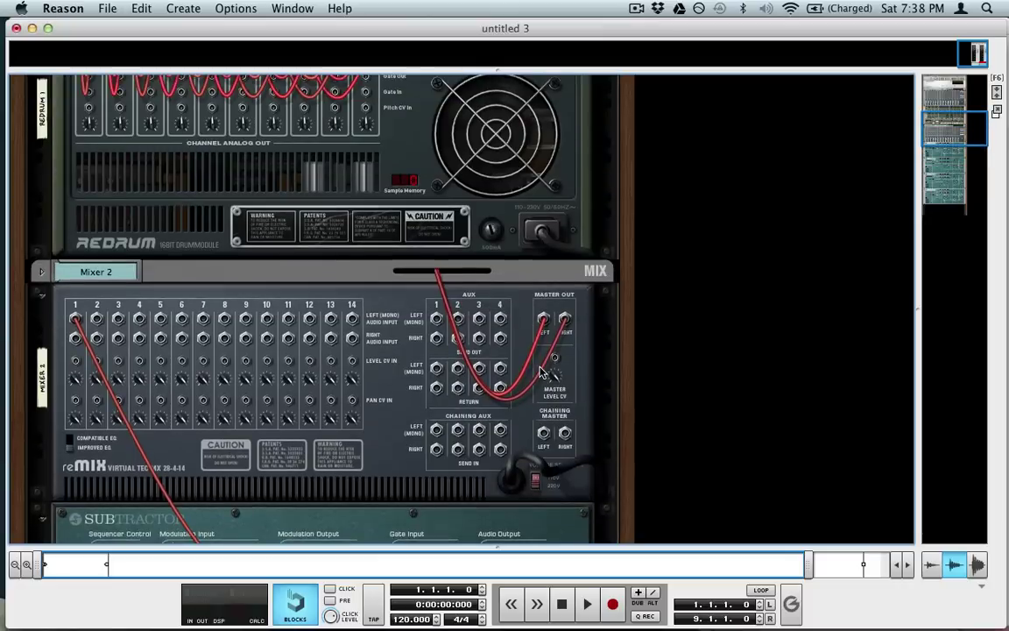
pyautogui.scroll(-15, 295, 377)
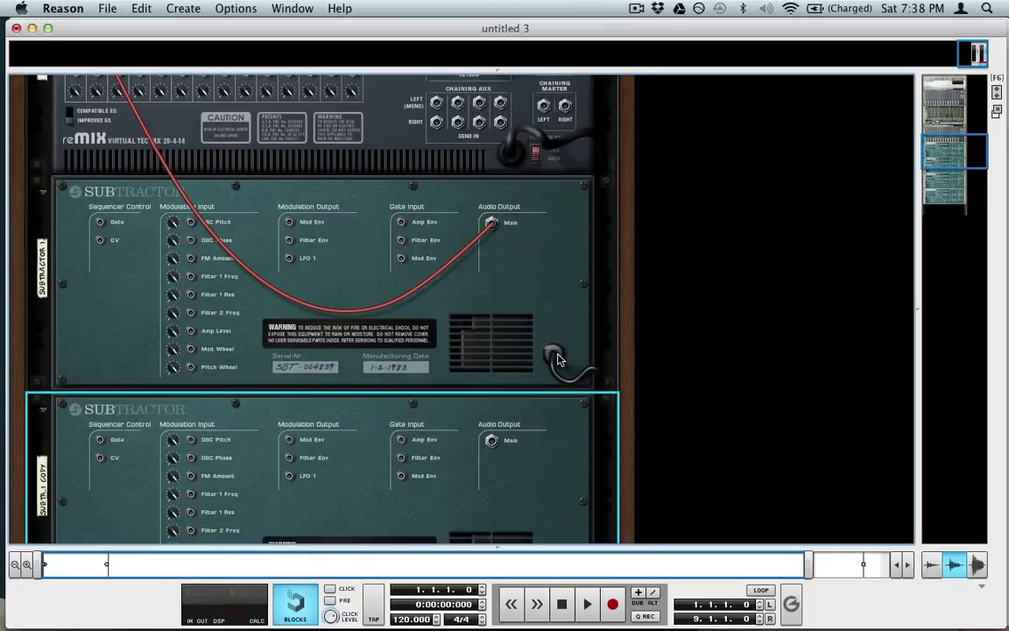
pyautogui.moveTo(491, 440); pyautogui.dragTo(491, 343)
pyautogui.scroll(7, 348, 442)
pyautogui.scroll(-7, 117, 225)
pyautogui.scroll(-5, 490, 348)
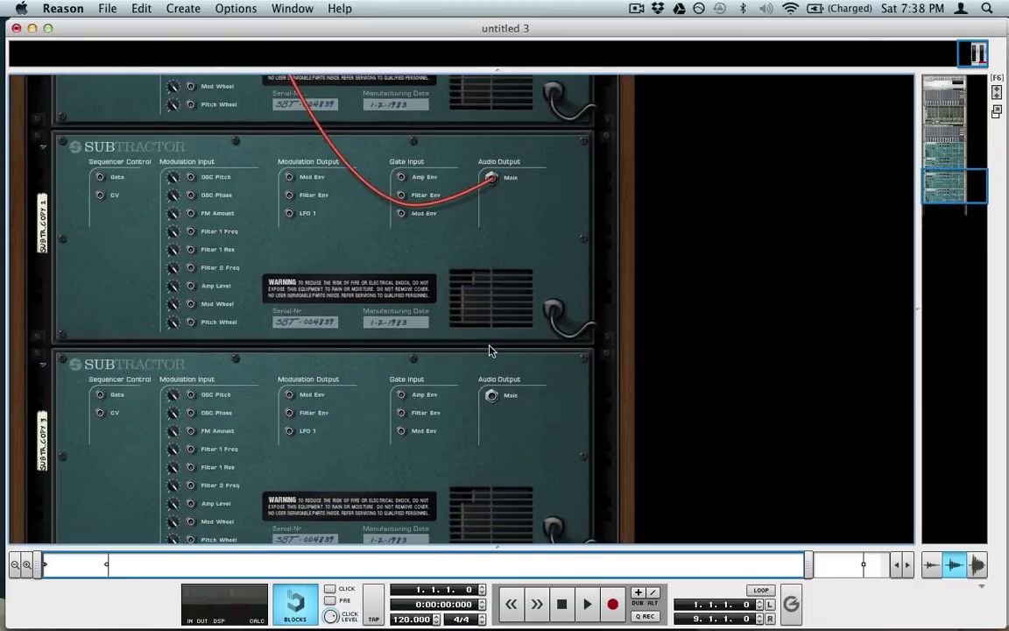
pyautogui.moveTo(492, 395); pyautogui.dragTo(138, 281)
pyautogui.scroll(6, 308, 403)
pyautogui.scroll(-4, 139, 284)
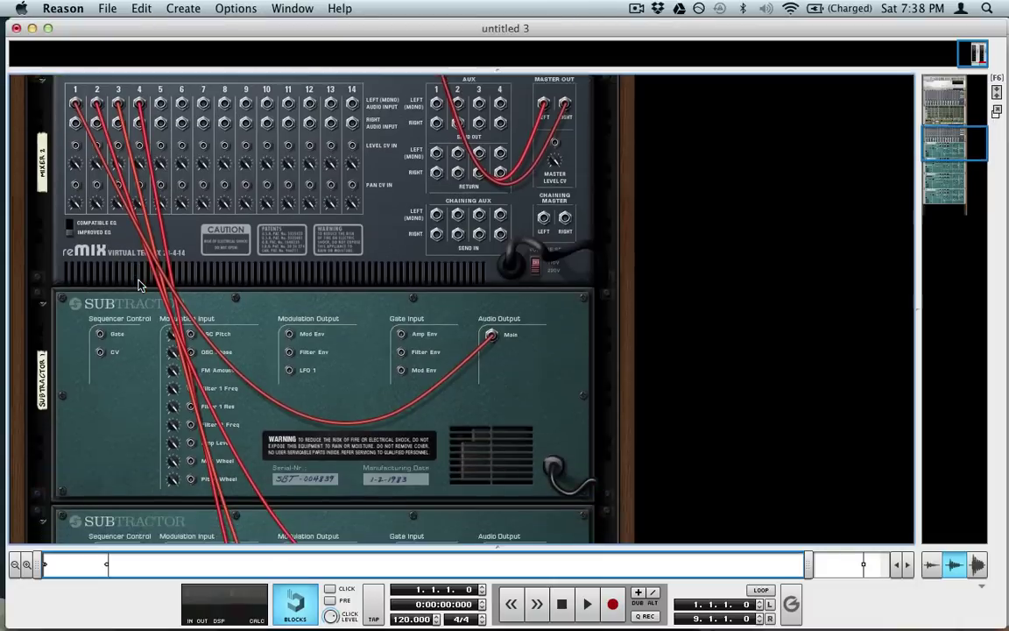
pyautogui.scroll(3, 138, 287)
pyautogui.scroll(-3, 158, 328)
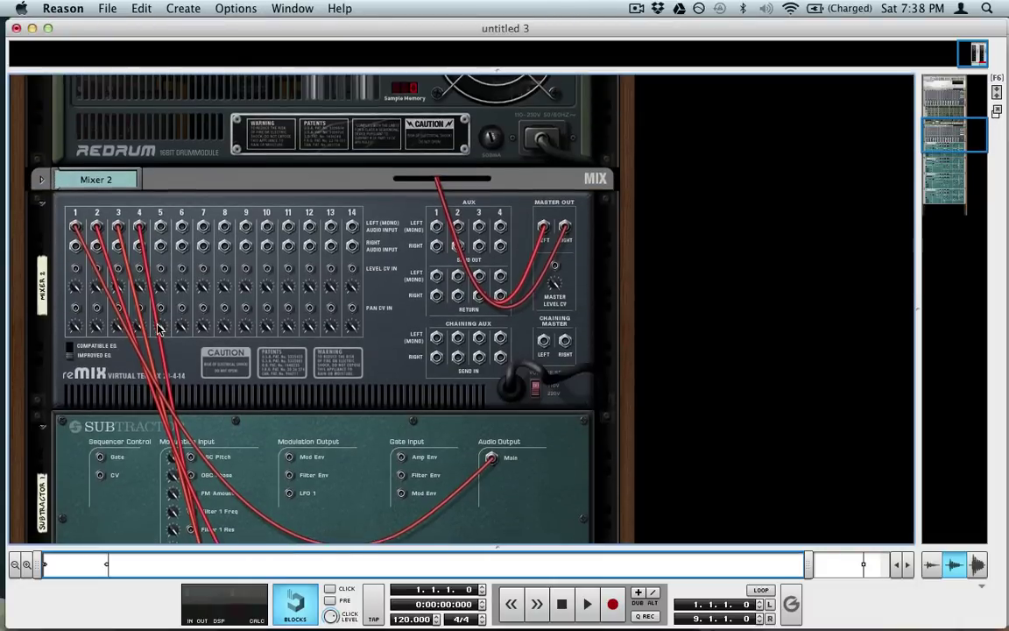
# Flip the rack front and back to check the SubTractor cabling into Mixer 2
pyautogui.press('Tab')
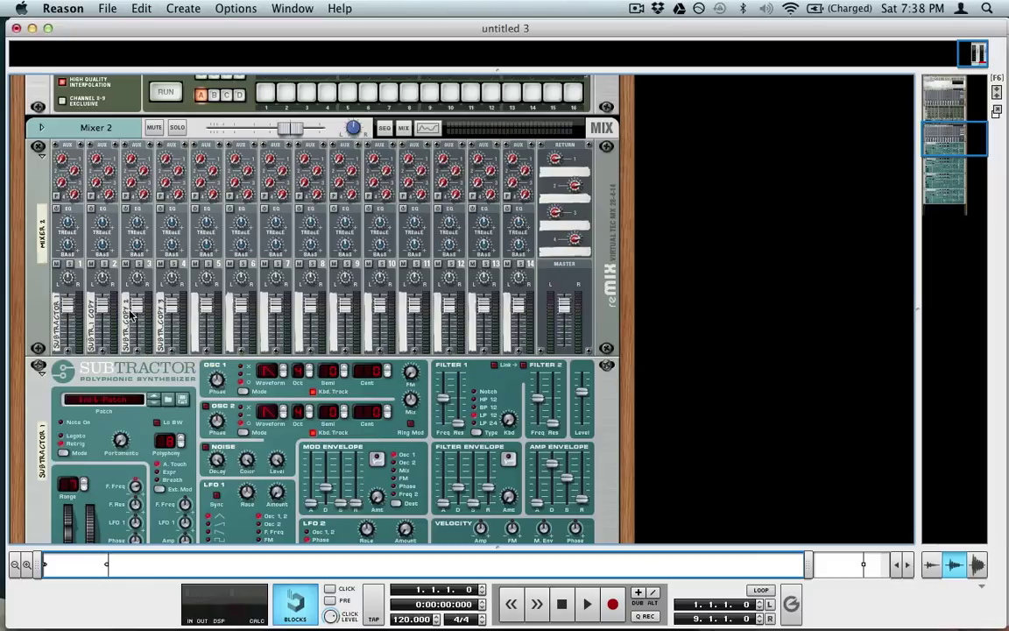
pyautogui.scroll(-1, 131, 317)
pyautogui.press('Tab')
pyautogui.press('Tab')
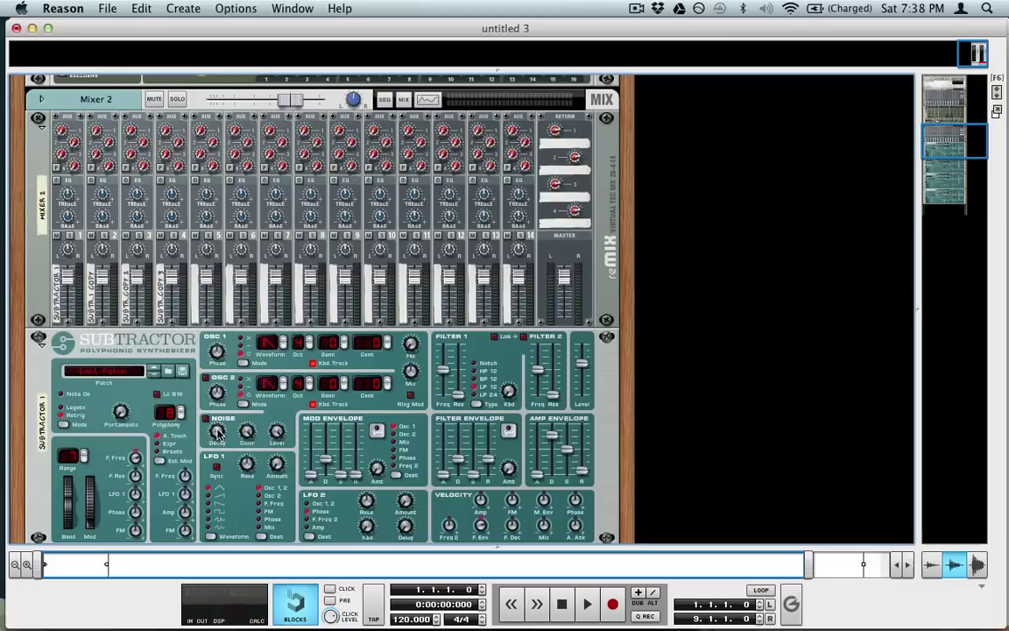
pyautogui.scroll(3, 217, 431)
pyautogui.scroll(-10, 218, 431)
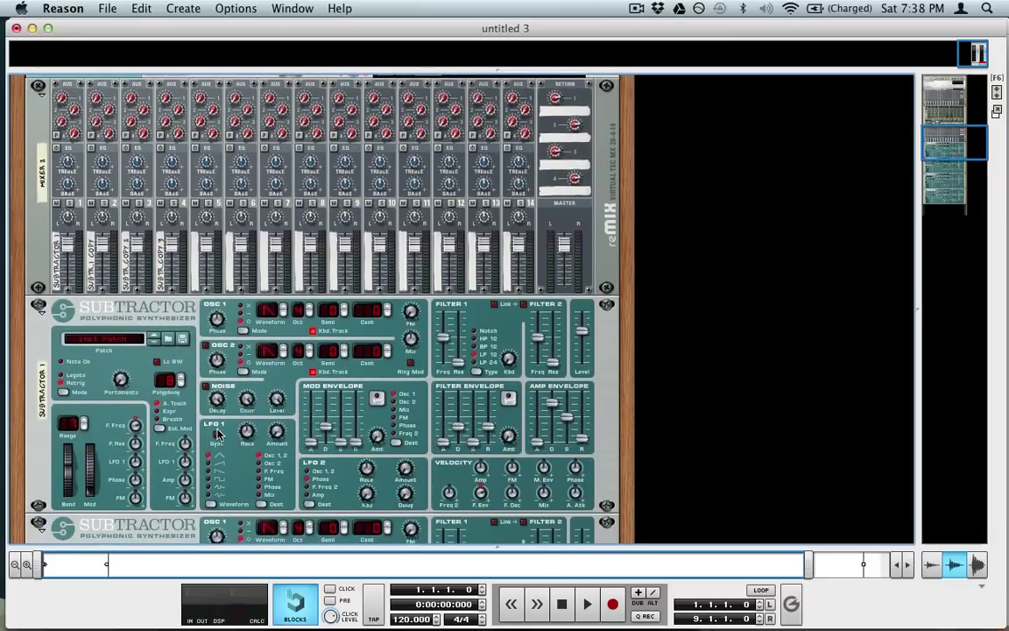
pyautogui.scroll(7, 219, 434)
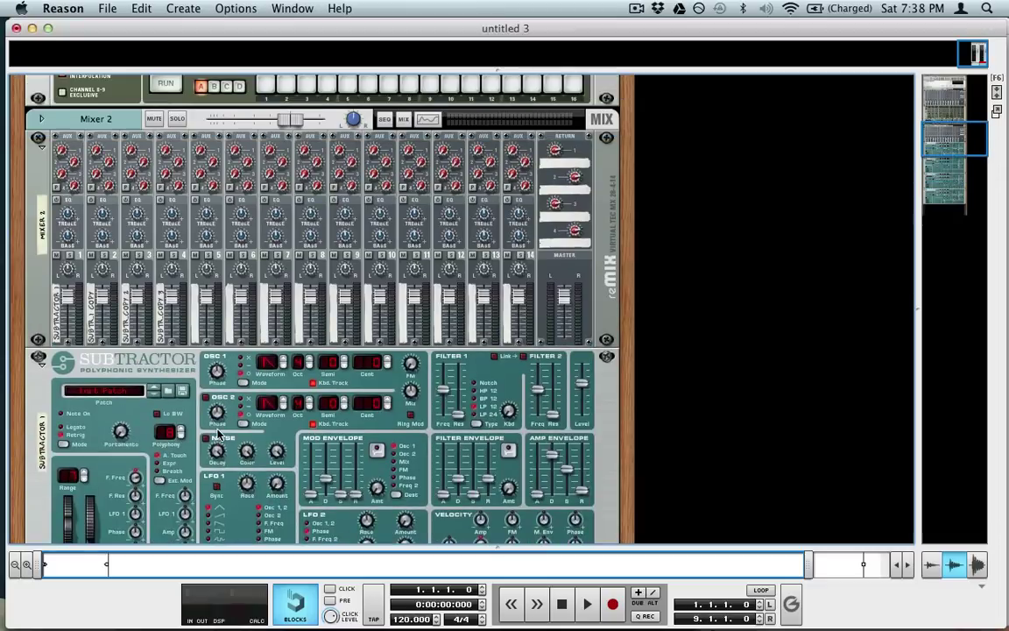
pyautogui.scroll(-2, 219, 433)
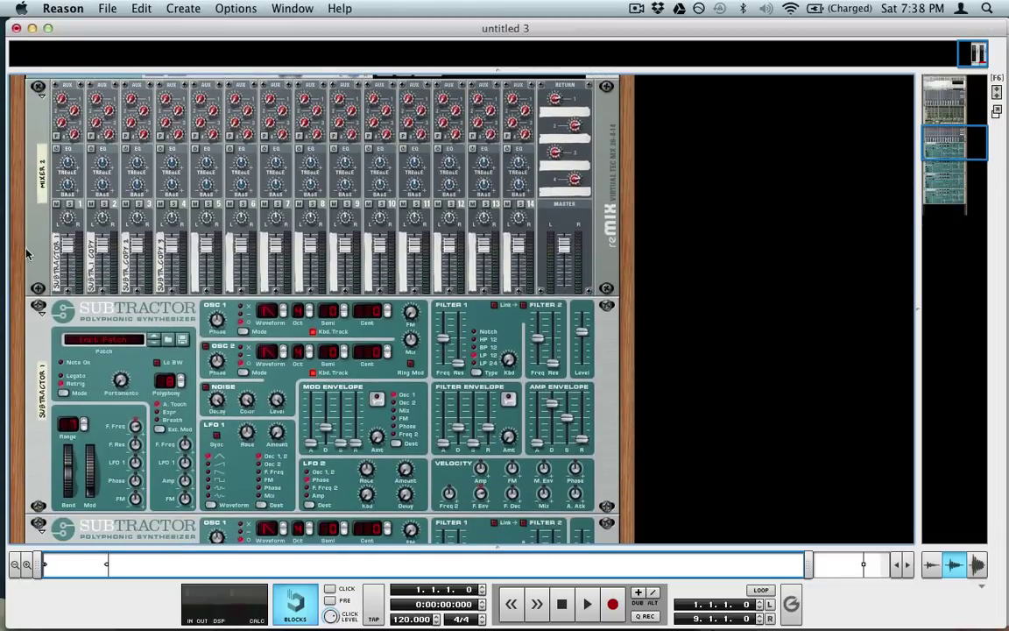
# Select Mixer 2 along with all four SubTractors
pyautogui.click(32, 250)
pyautogui.scroll(-5, 35, 252)
pyautogui.scroll(5, 39, 252)
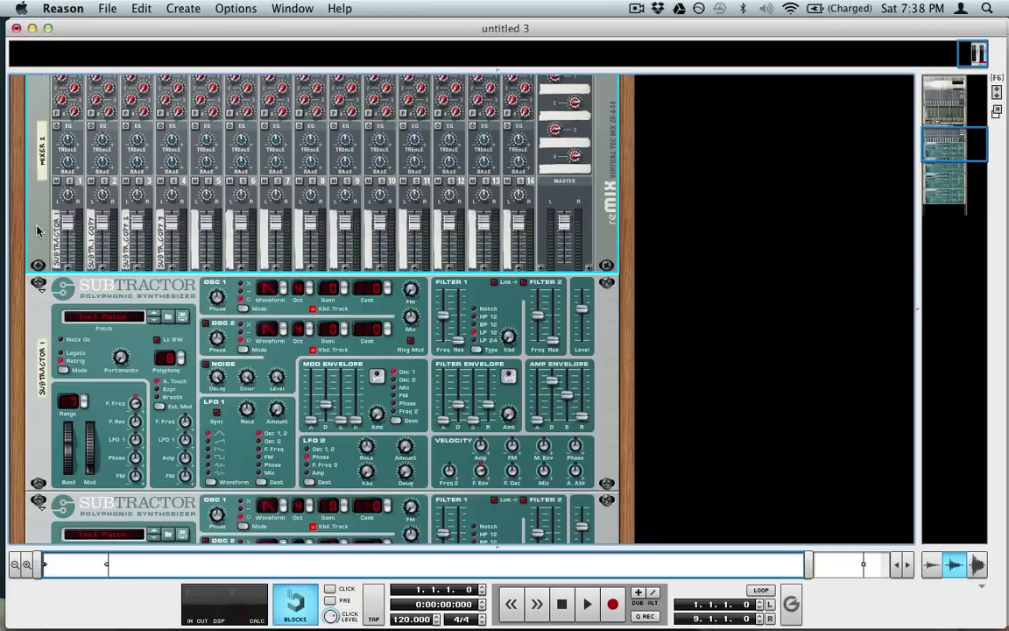
pyautogui.scroll(3, 39, 214)
pyautogui.scroll(-10, 38, 217)
pyautogui.scroll(-10, 43, 249)
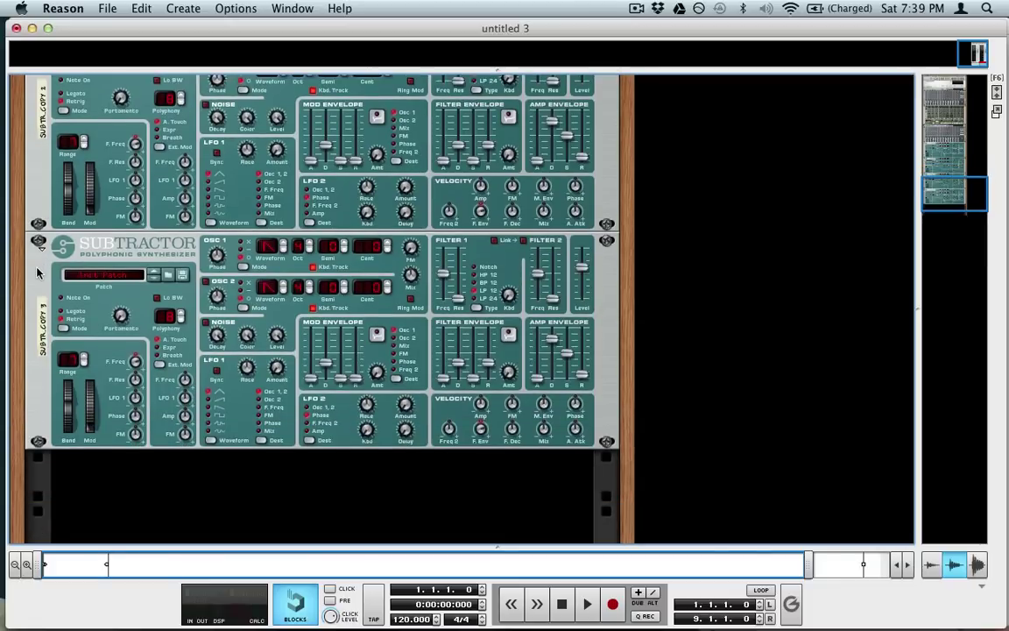
pyautogui.press('super+a')
pyautogui.scroll(3, 38, 272)
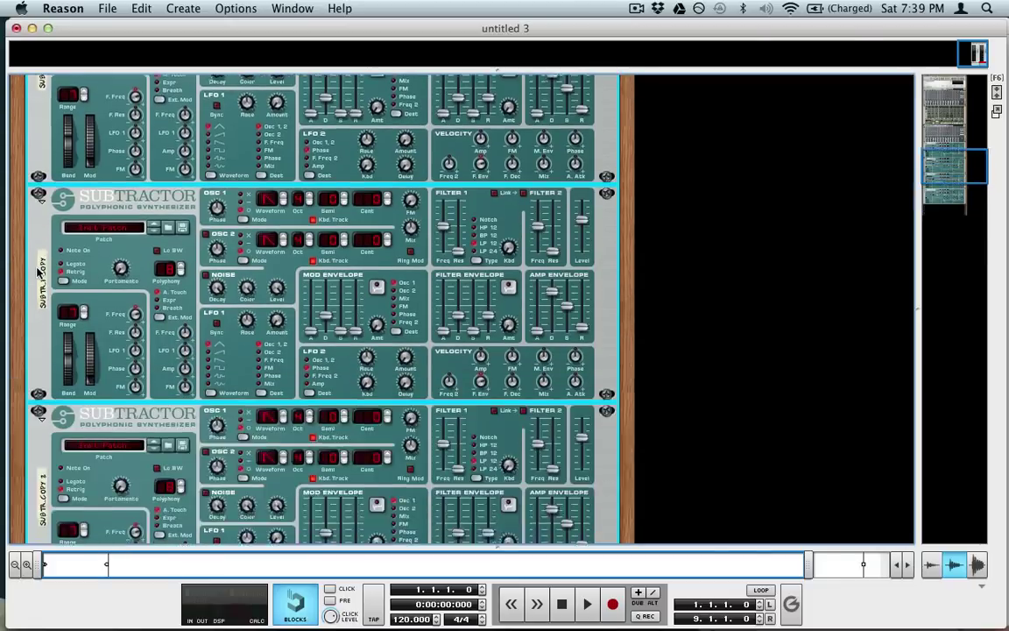
pyautogui.scroll(-3, 38, 273)
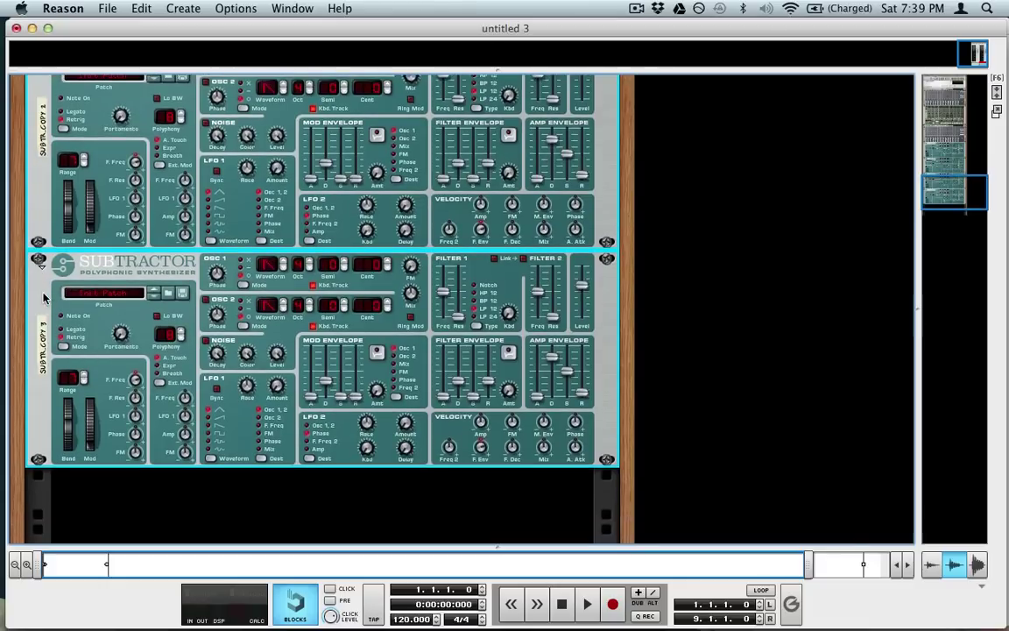
pyautogui.rightClick(44, 298)
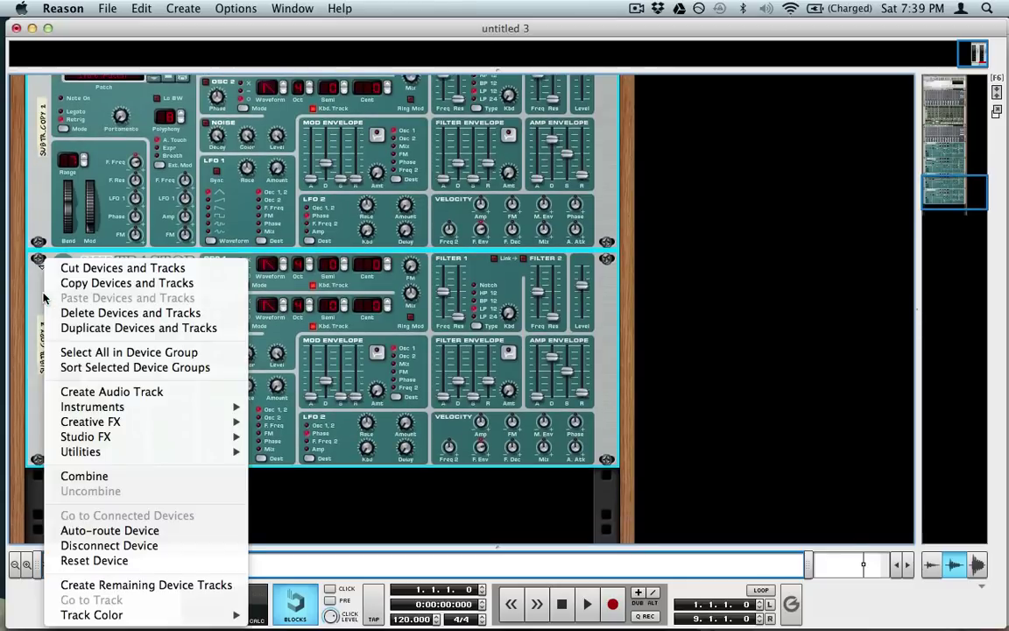
pyautogui.click(156, 477)
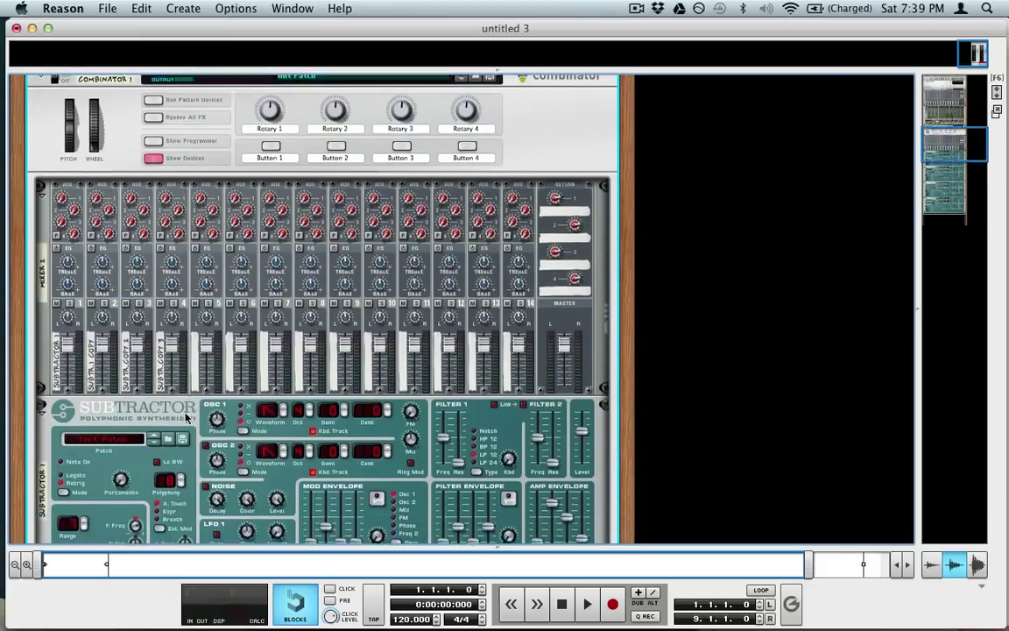
pyautogui.scroll(-4, 185, 418)
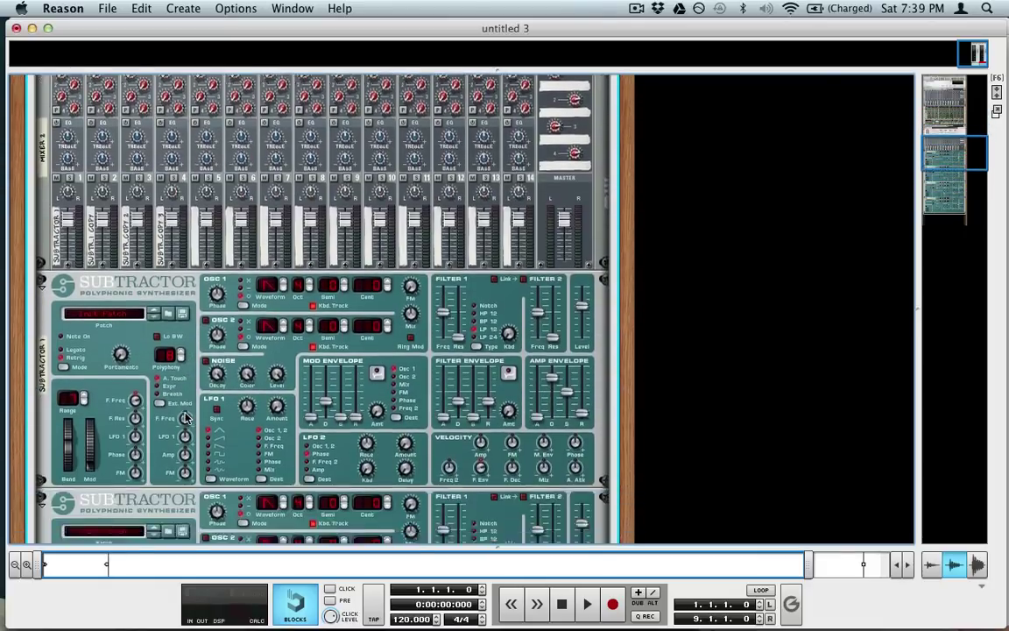
pyautogui.scroll(6, 185, 418)
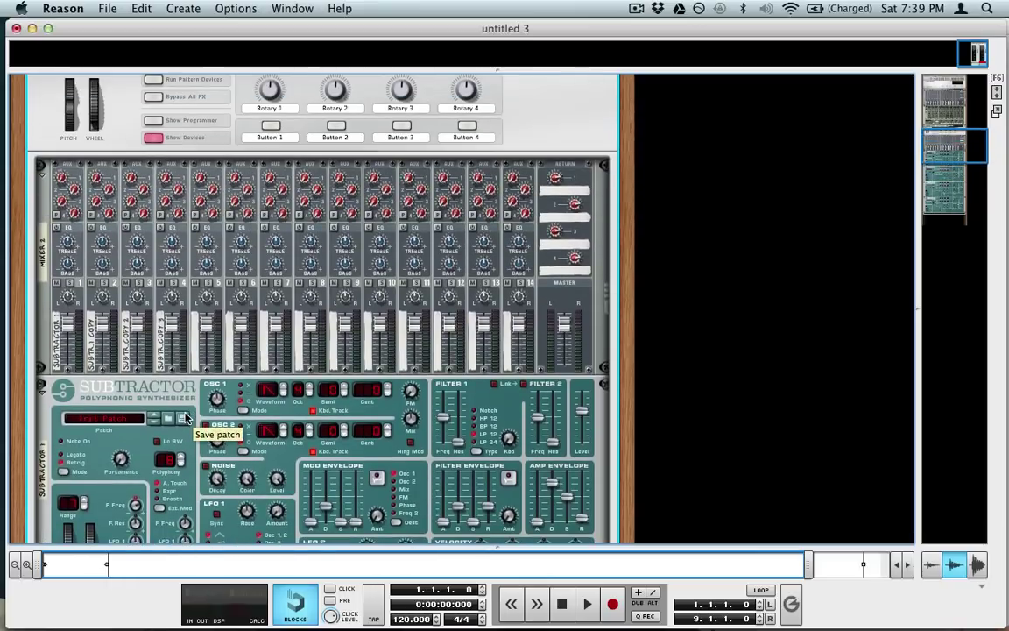
pyautogui.scroll(3, 185, 417)
pyautogui.scroll(-3, 184, 418)
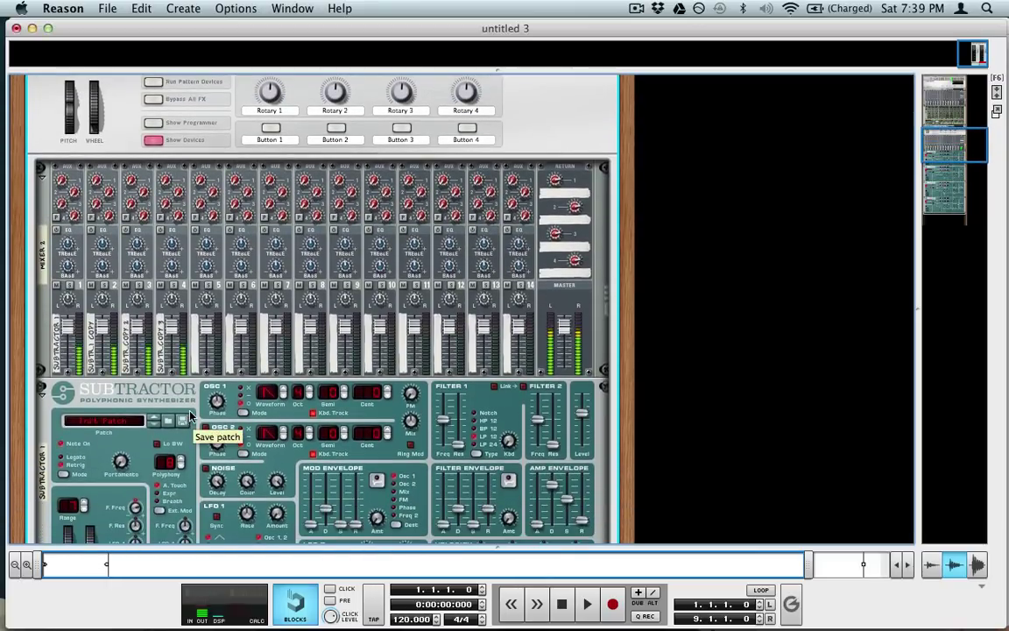
pyautogui.scroll(-5, 185, 418)
pyautogui.scroll(-8, 191, 416)
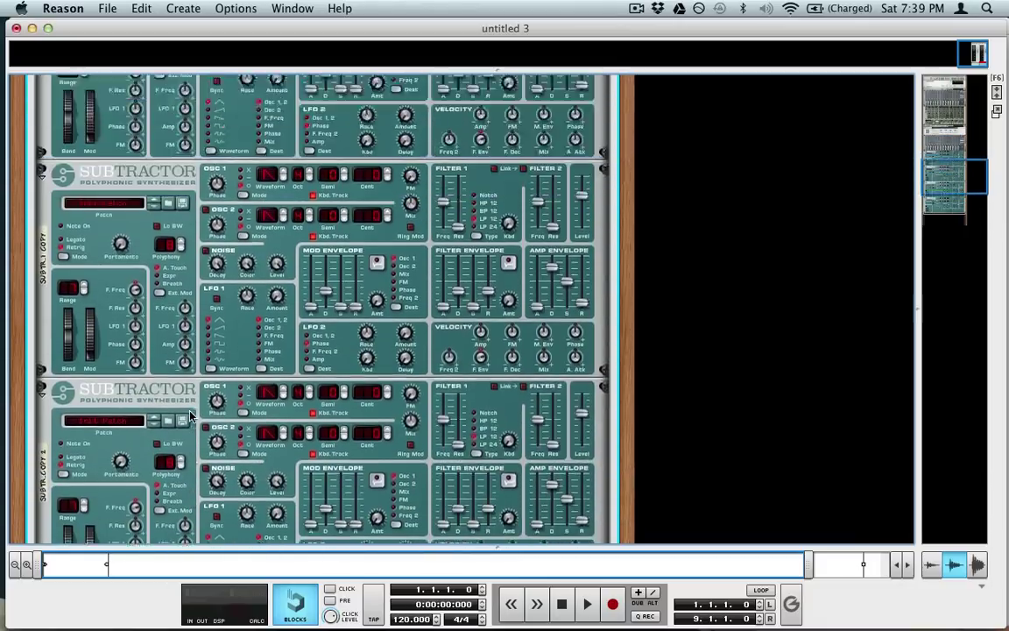
pyautogui.scroll(15, 136, 419)
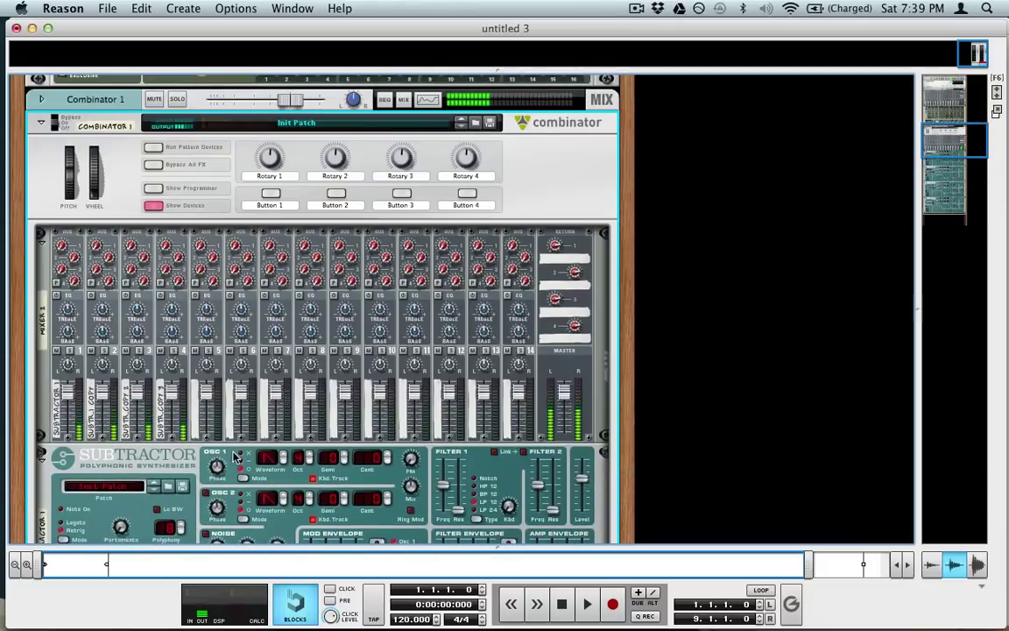
pyautogui.scroll(-1, 245, 438)
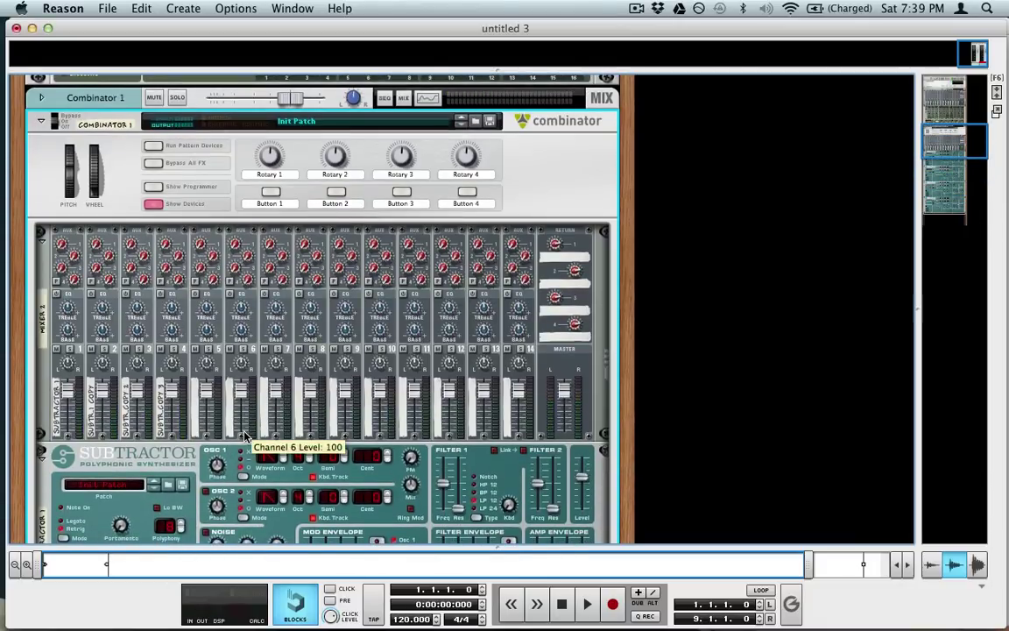
pyautogui.scroll(-10, 245, 438)
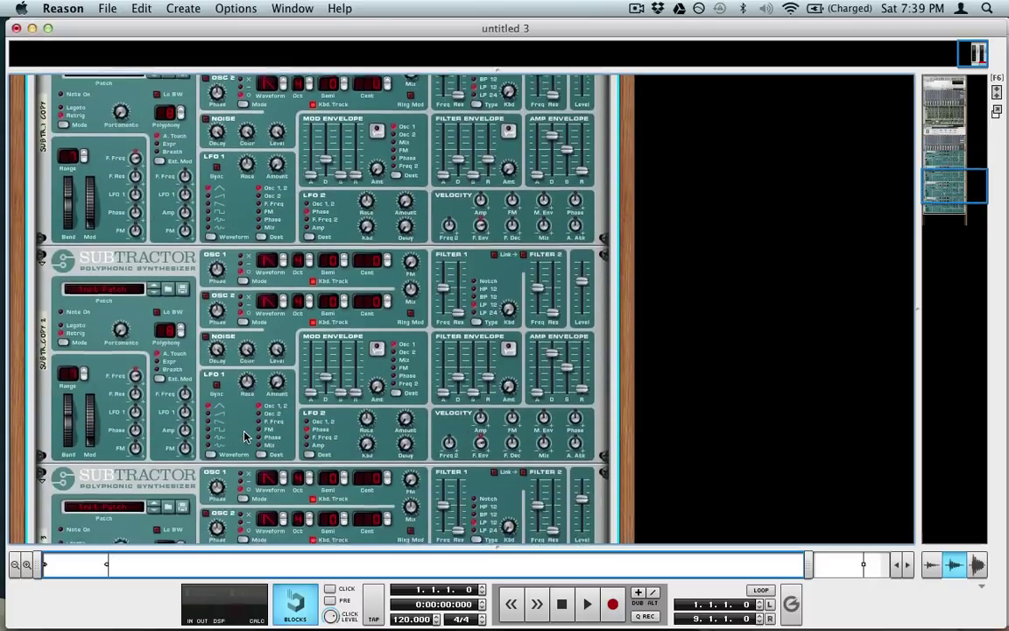
pyautogui.scroll(5, 245, 435)
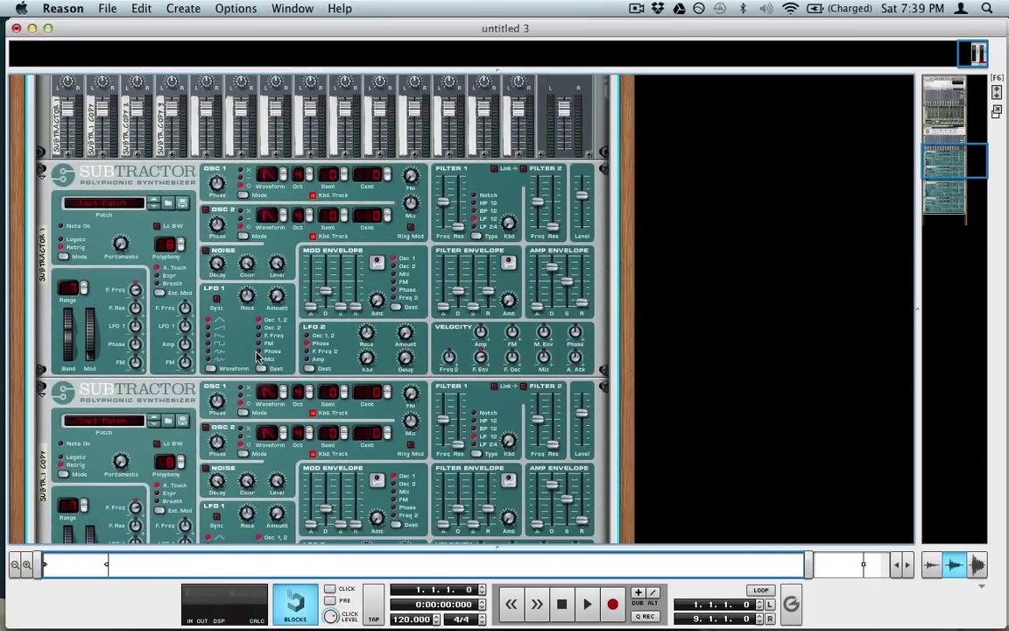
pyautogui.scroll(4, 236, 273)
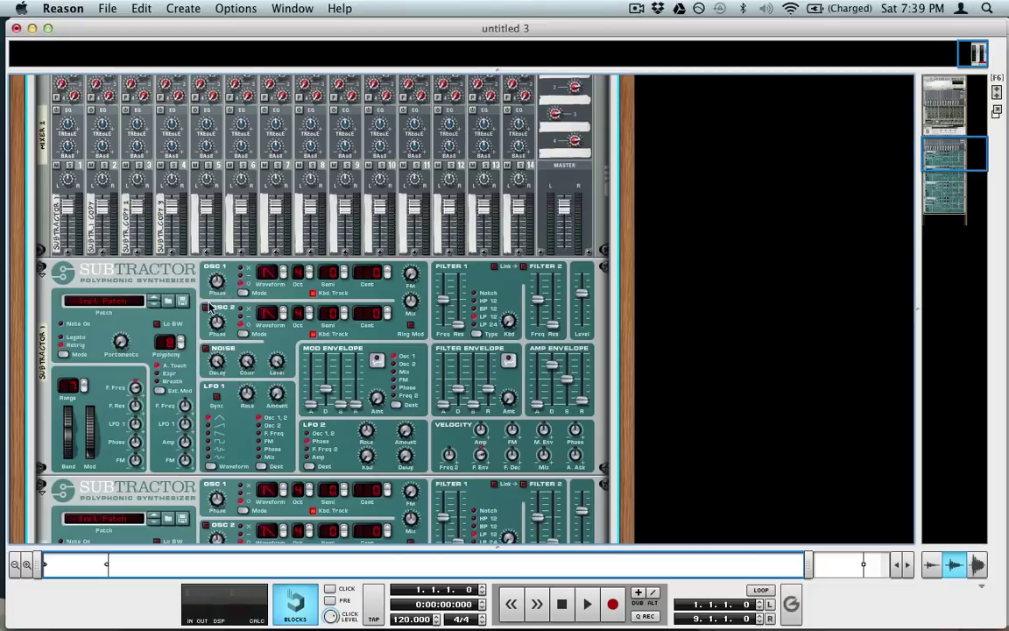
# Detune the lower SubTractors' oscillator Cent values by a few cents away from zero
pyautogui.scroll(-7, 209, 309)
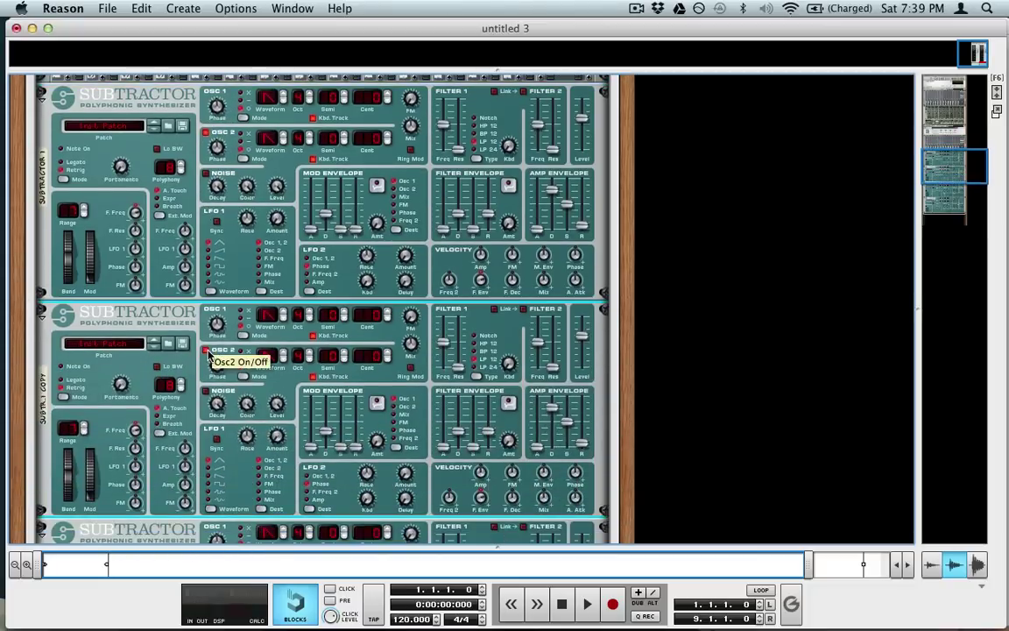
pyautogui.scroll(-6, 209, 354)
pyautogui.scroll(-1, 210, 405)
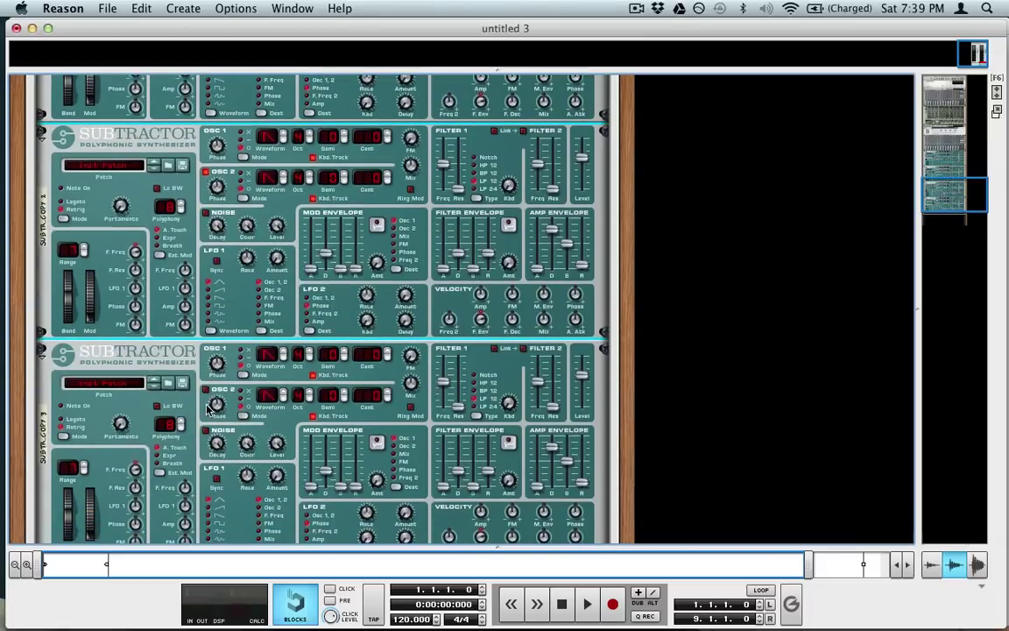
pyautogui.scroll(15, 209, 396)
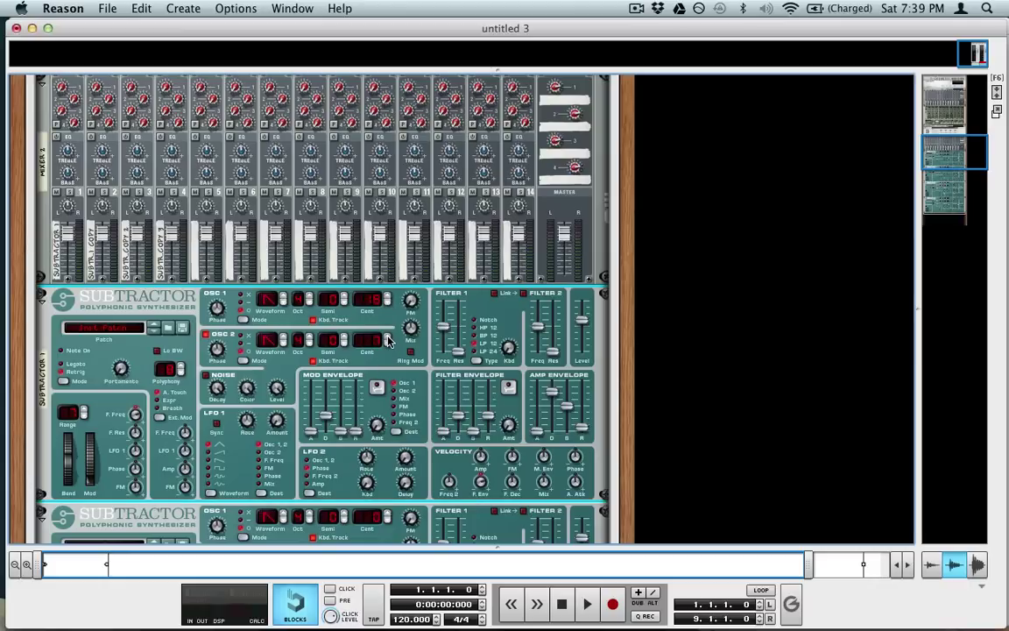
pyautogui.scroll(-5, 388, 340)
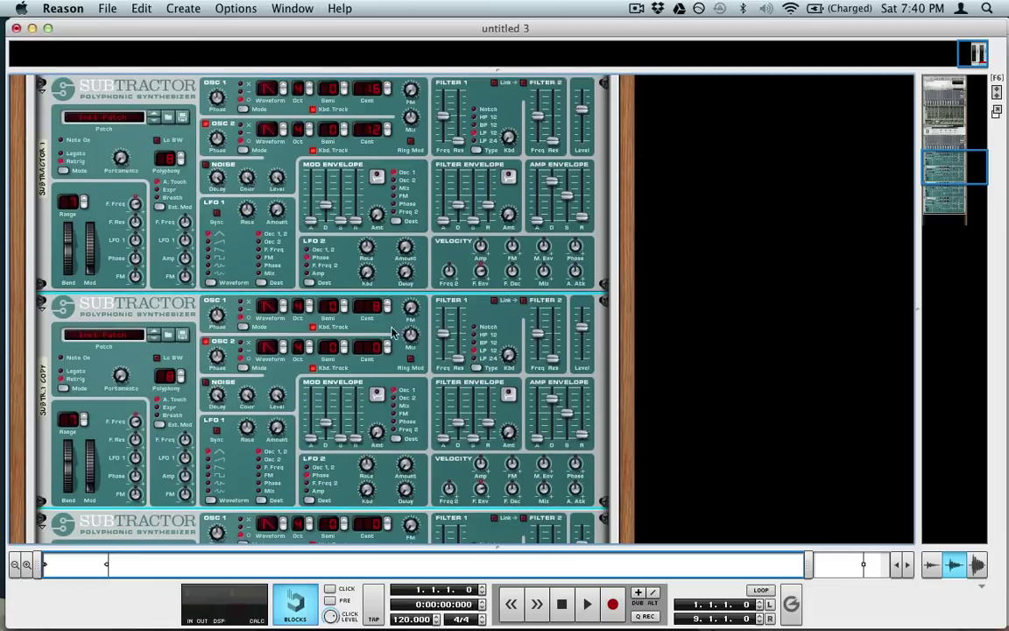
pyautogui.scroll(-4, 388, 344)
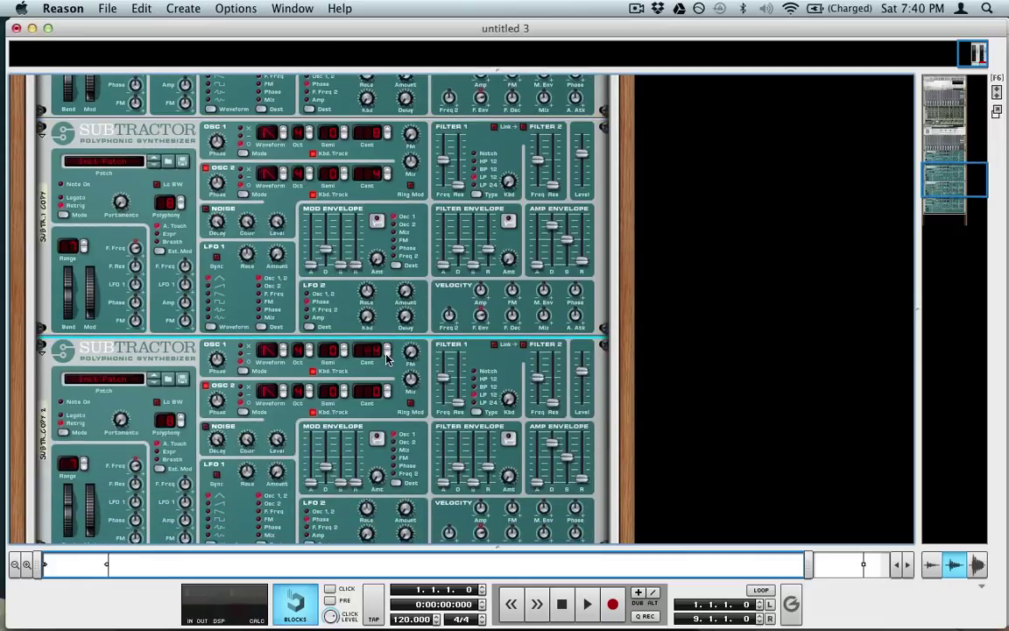
pyautogui.moveTo(388, 357); pyautogui.dragTo(393, 405)
pyautogui.scroll(-2, 392, 404)
pyautogui.click(386, 473)
pyautogui.scroll(-2, 388, 473)
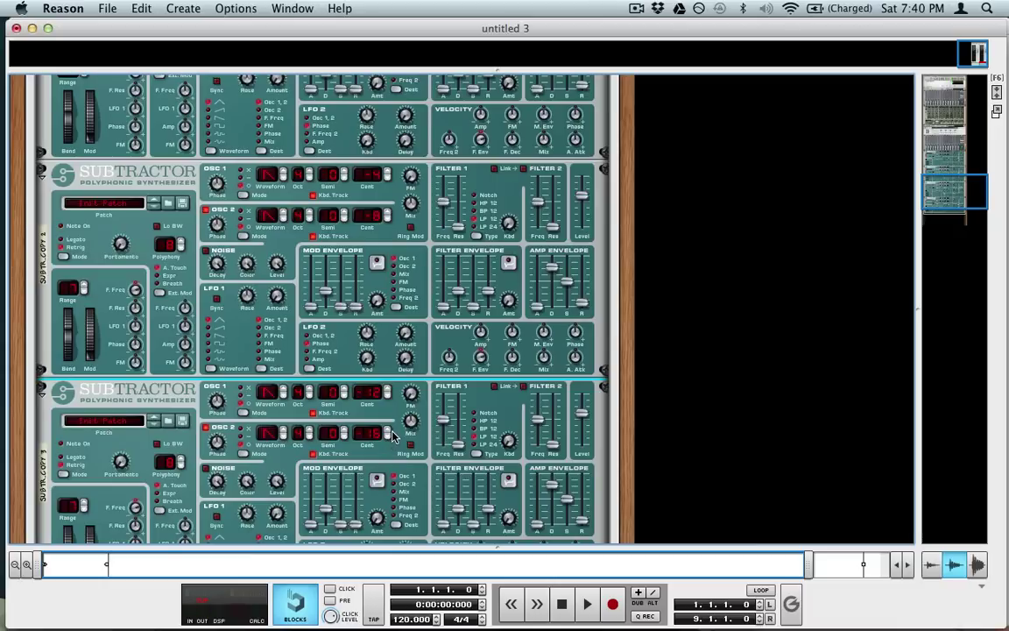
pyautogui.scroll(6, 393, 437)
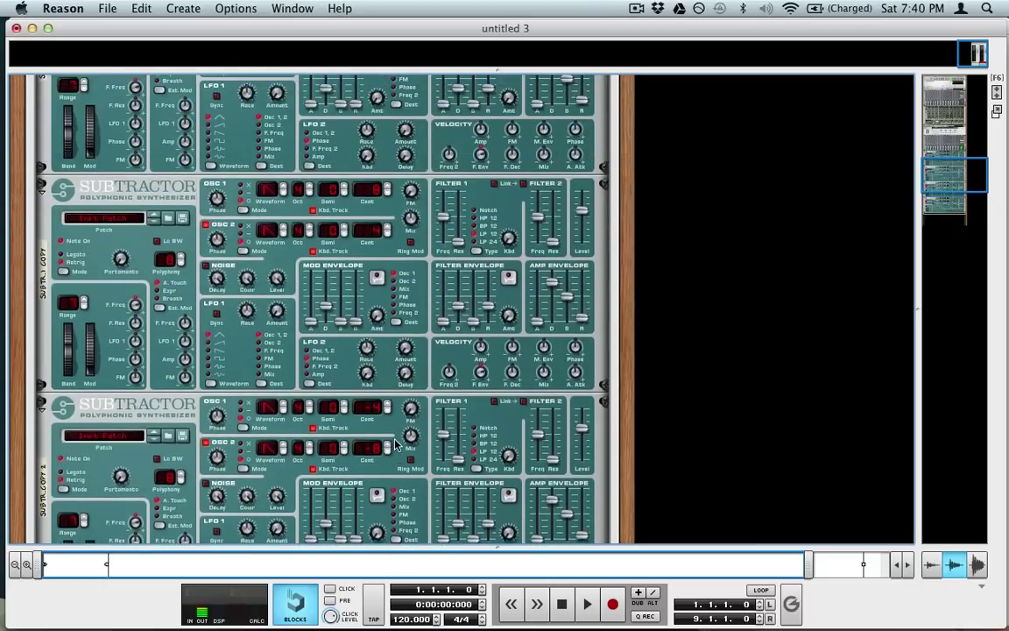
pyautogui.scroll(2, 395, 444)
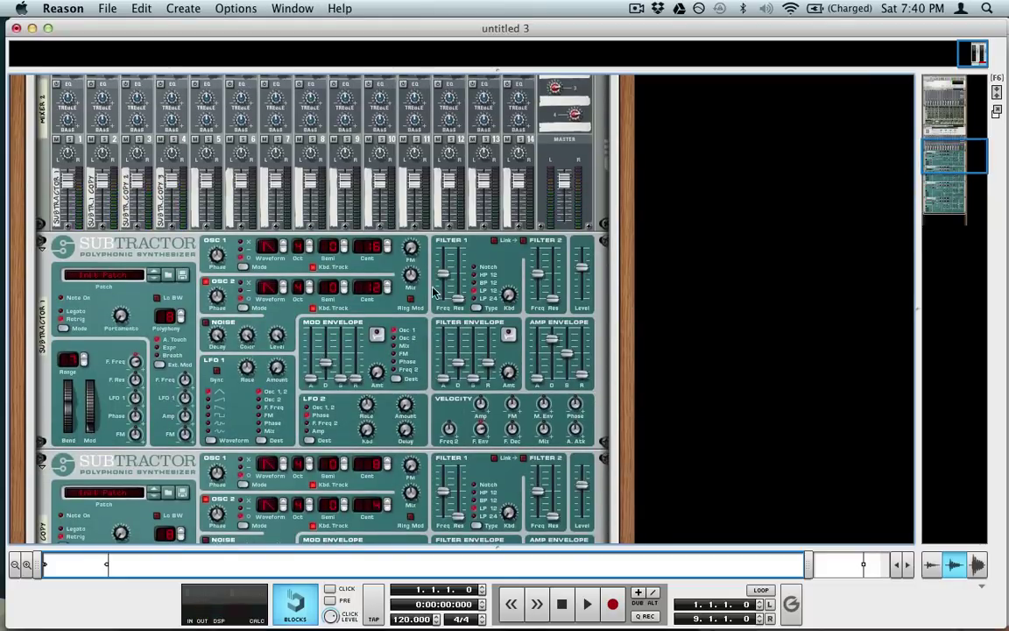
# Turn the Velocity F.Env knob down toward 0 on the top, middle and lower SubTractors
pyautogui.scroll(-1, 371, 337)
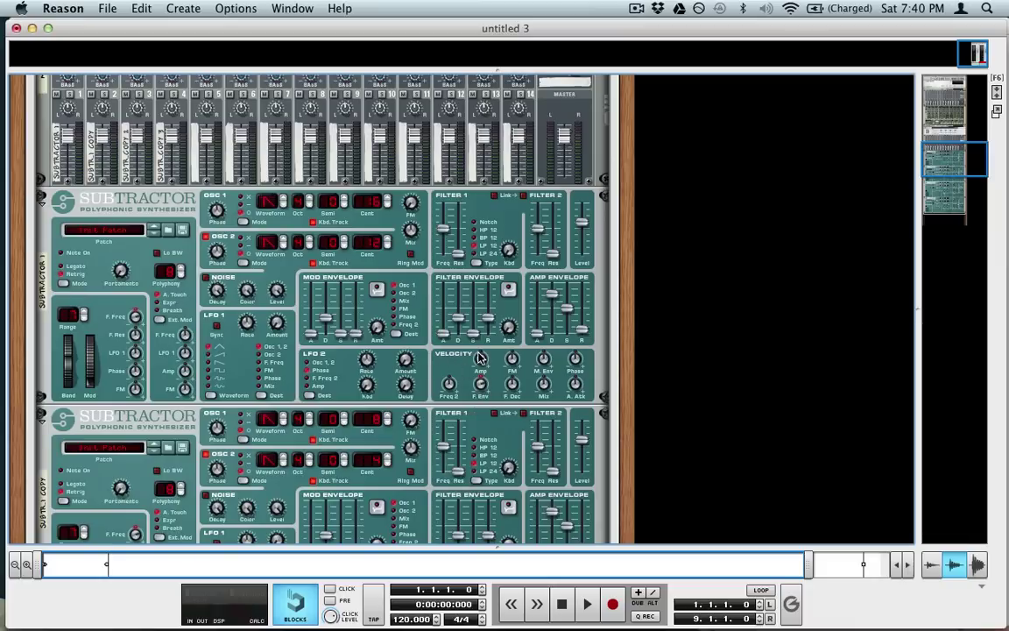
pyautogui.moveTo(480, 383); pyautogui.dragTo(482, 428)
pyautogui.scroll(-5, 482, 435)
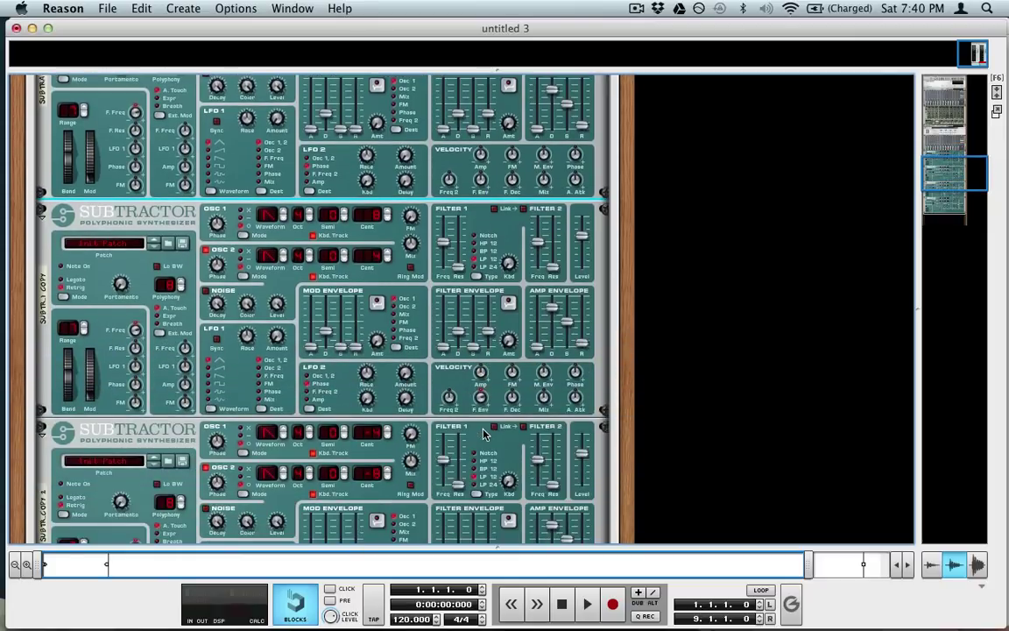
pyautogui.scroll(-4, 486, 454)
pyautogui.moveTo(481, 431); pyautogui.dragTo(482, 391)
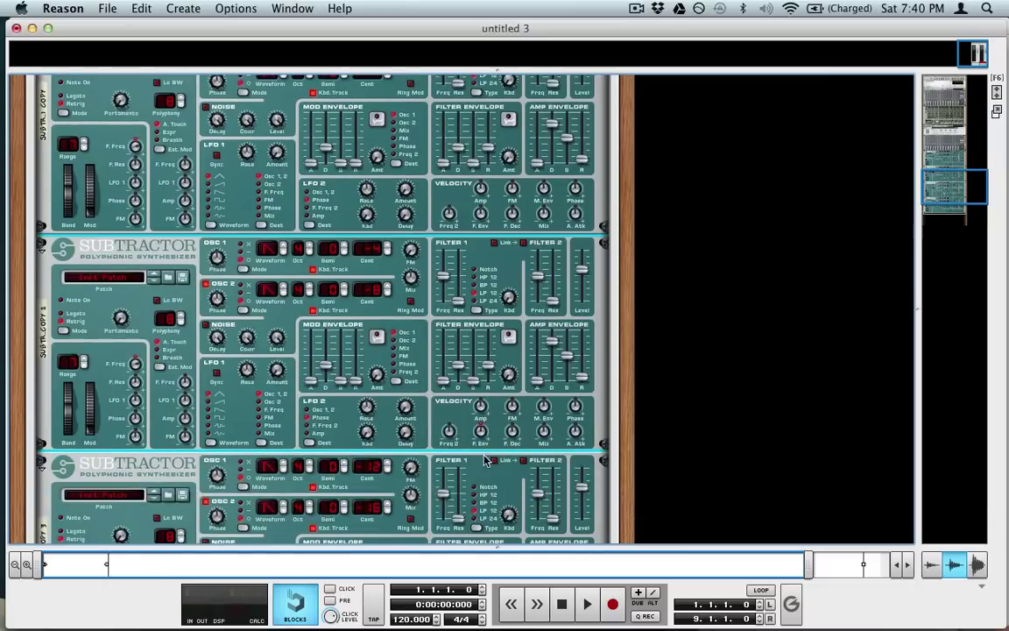
pyautogui.scroll(-4, 485, 442)
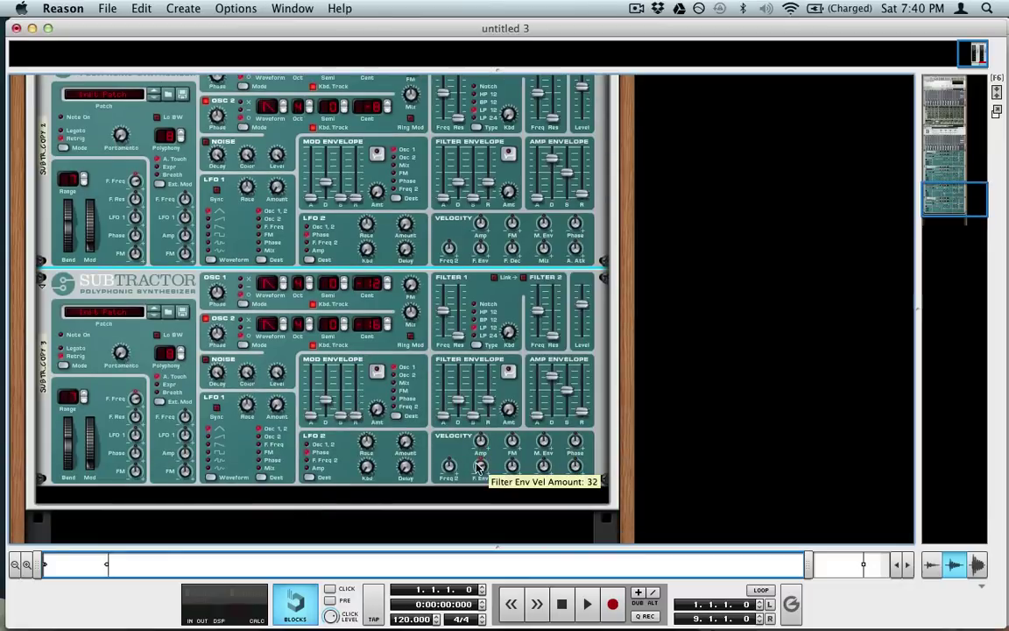
pyautogui.moveTo(481, 465); pyautogui.dragTo(483, 525)
pyautogui.scroll(10, 473, 438)
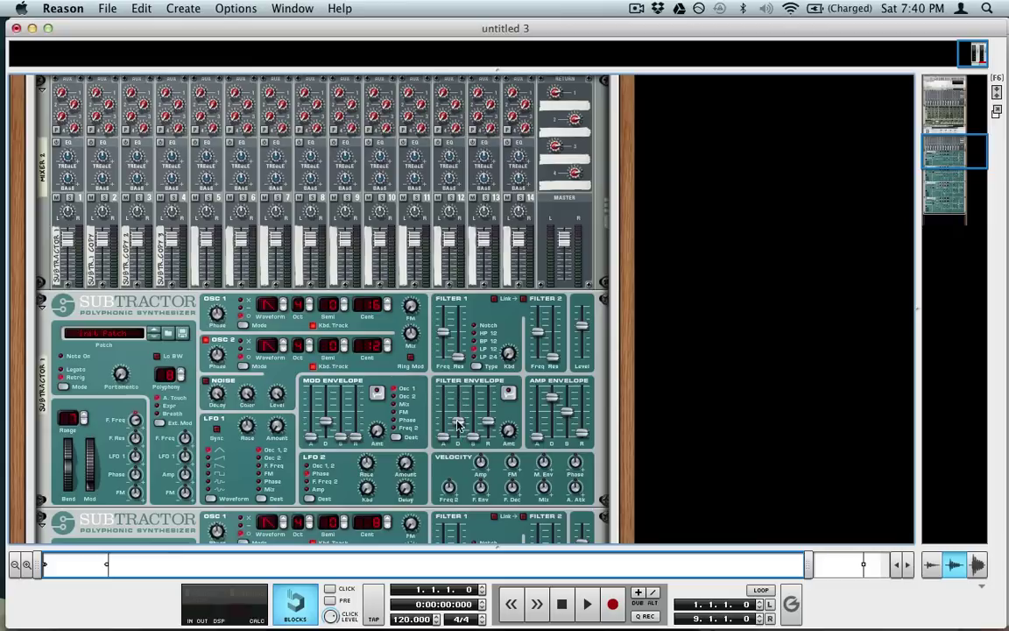
pyautogui.scroll(5, 431, 408)
pyautogui.scroll(-2, 431, 408)
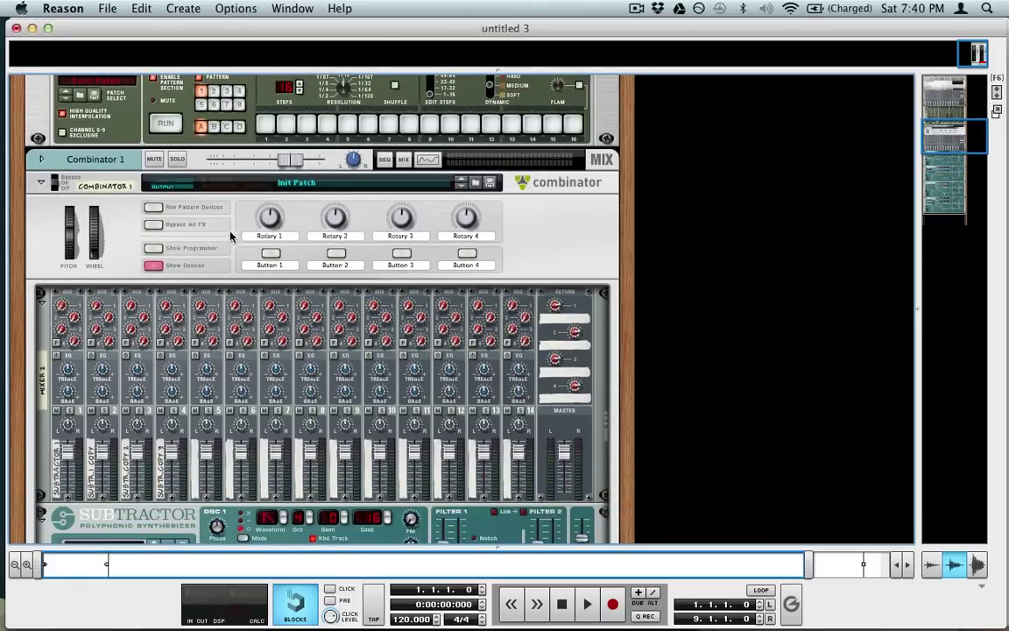
# Route SubTractor 1's Rotary 1–3 to Filter Freq, Filter Env Amount and Filter Env Decay
pyautogui.click(151, 250)
pyautogui.scroll(1, 185, 276)
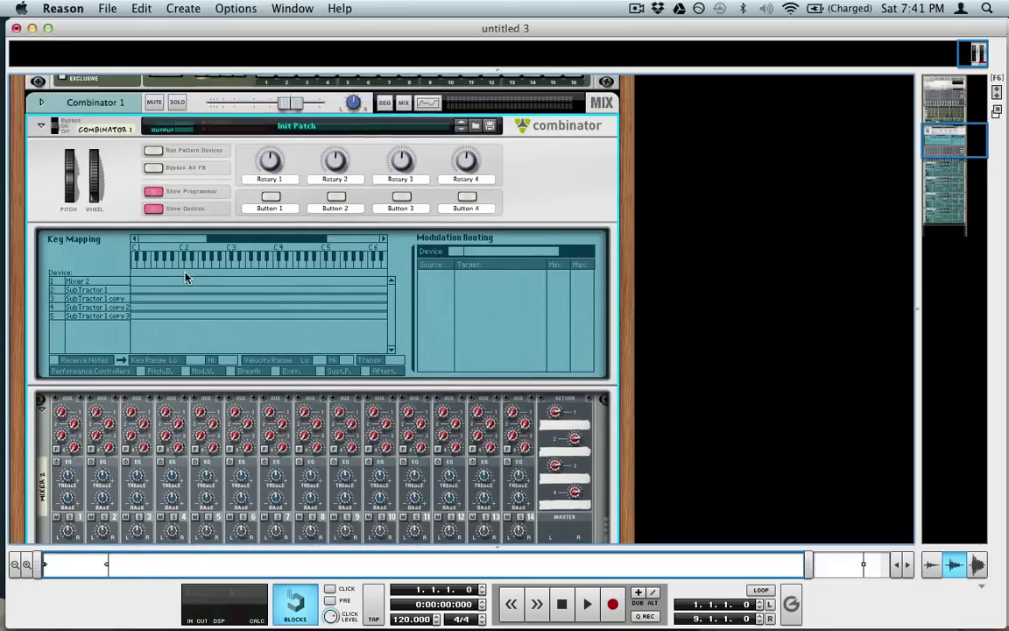
pyautogui.click(109, 290)
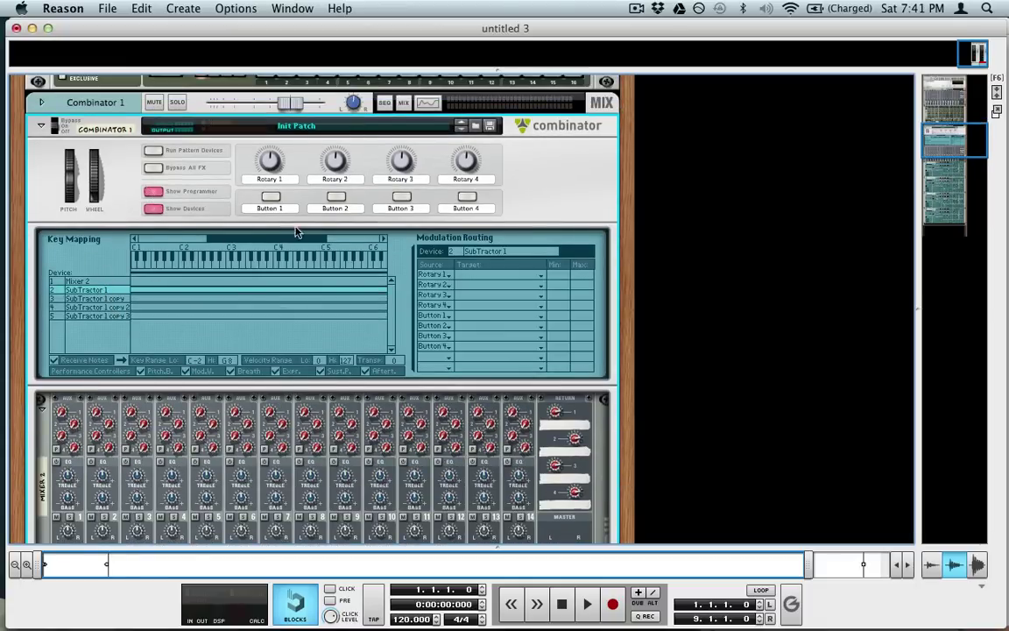
pyautogui.click(479, 275)
pyautogui.moveTo(483, 326)
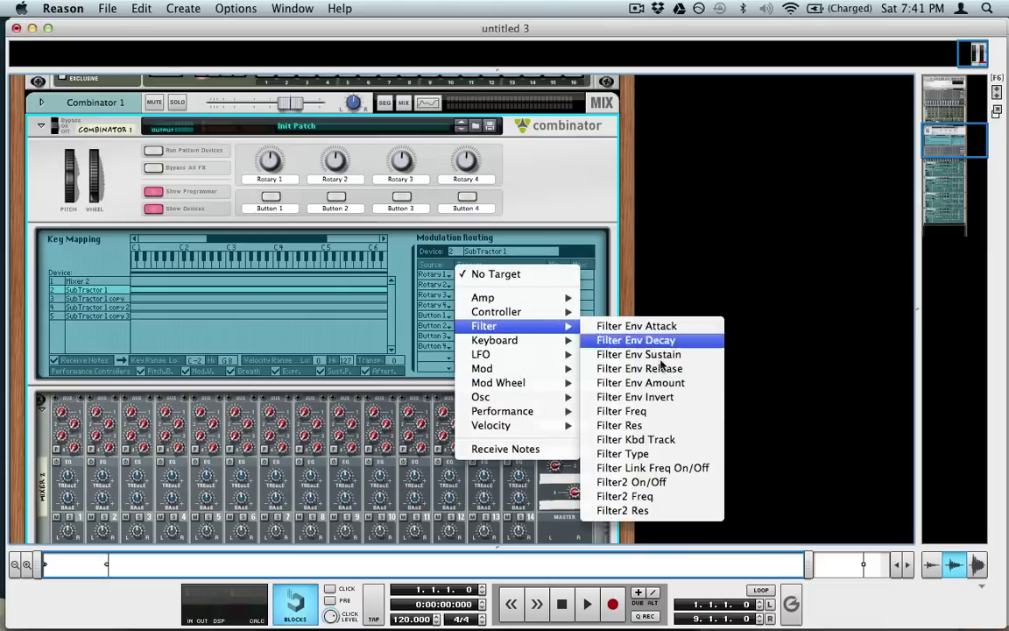
pyautogui.click(652, 413)
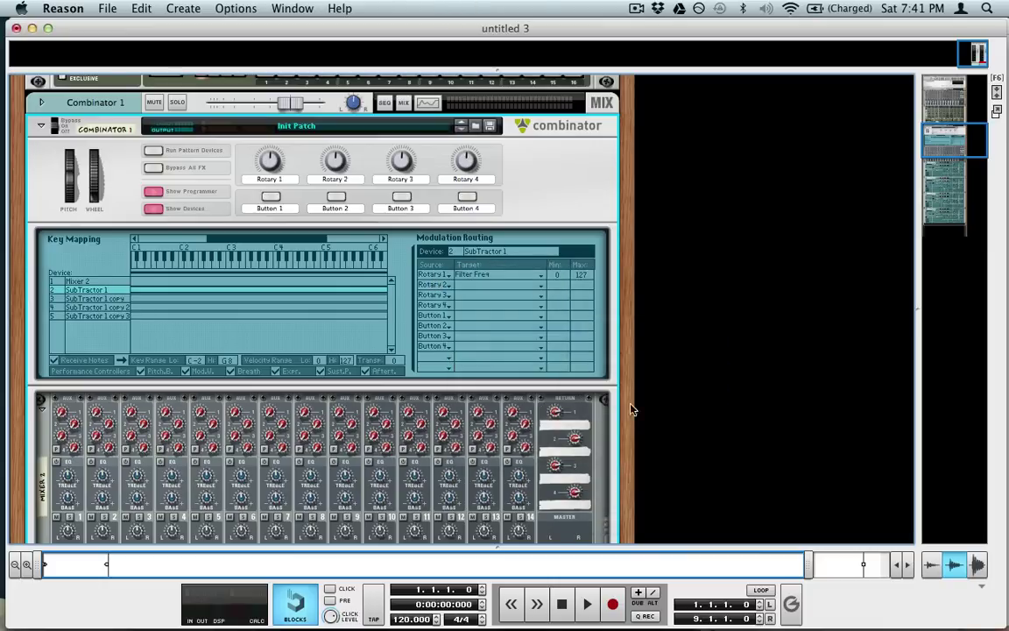
pyautogui.click(483, 285)
pyautogui.moveTo(484, 336)
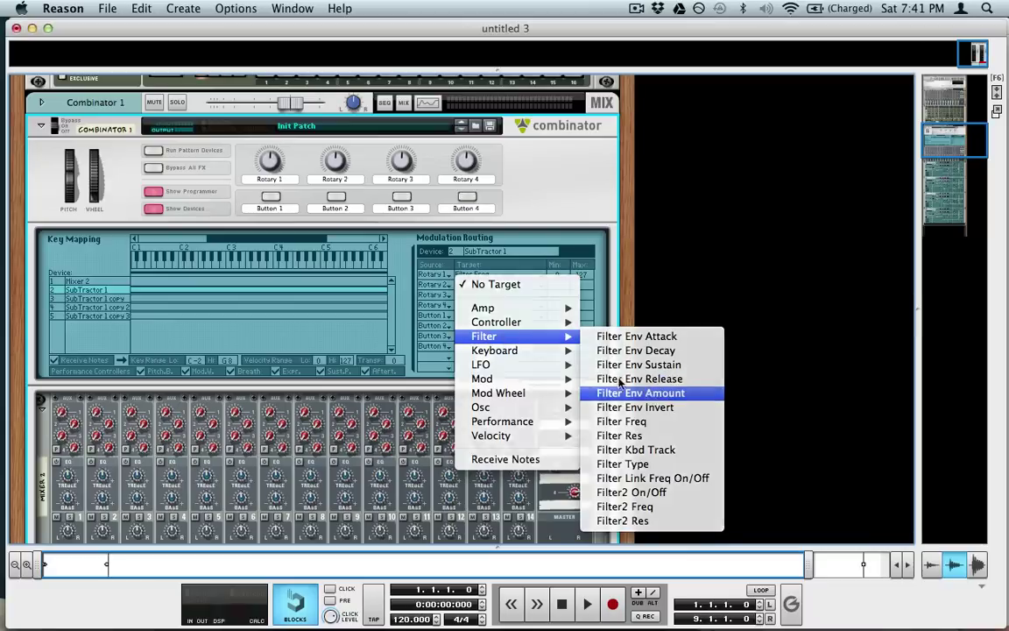
pyautogui.click(650, 394)
pyautogui.click(478, 295)
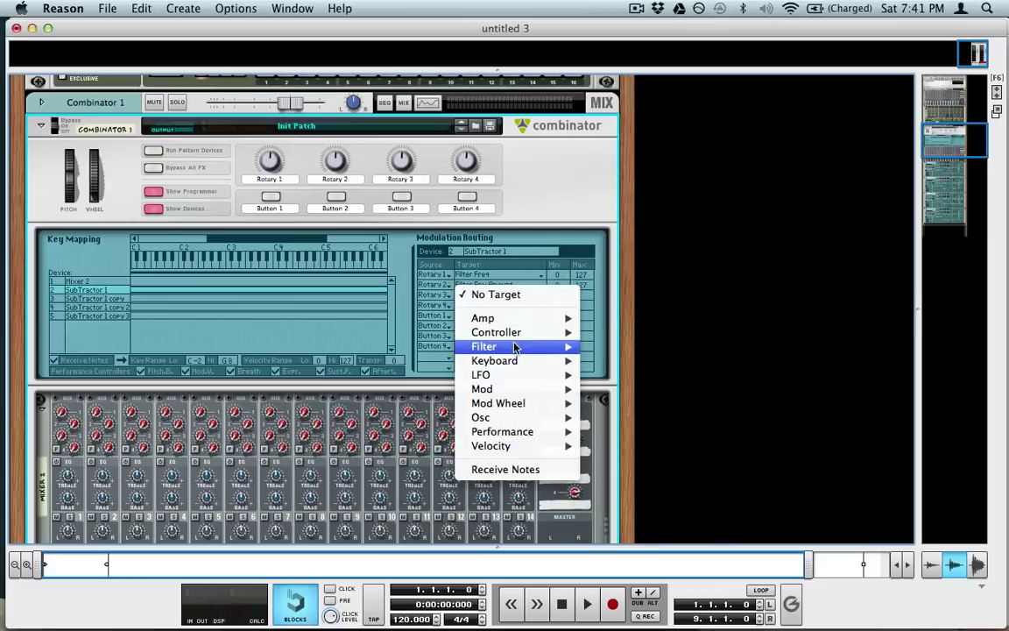
pyautogui.click(613, 355)
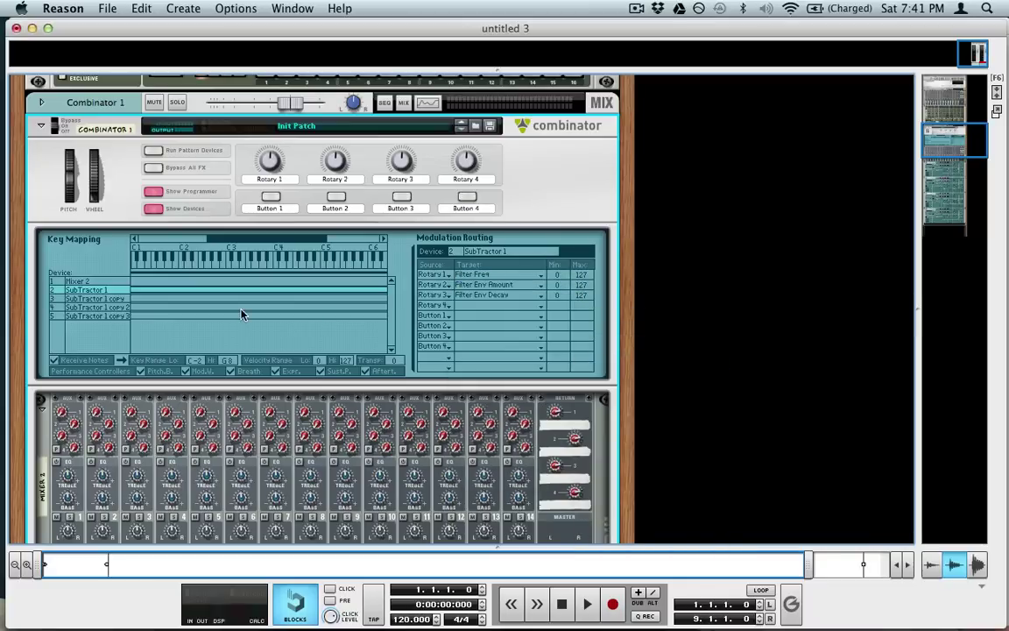
# Route SubTractor 1 copy's Rotary 1–3 to Filter Freq, Filter Env Amount and Filter Env Decay
pyautogui.click(123, 300)
pyautogui.click(466, 280)
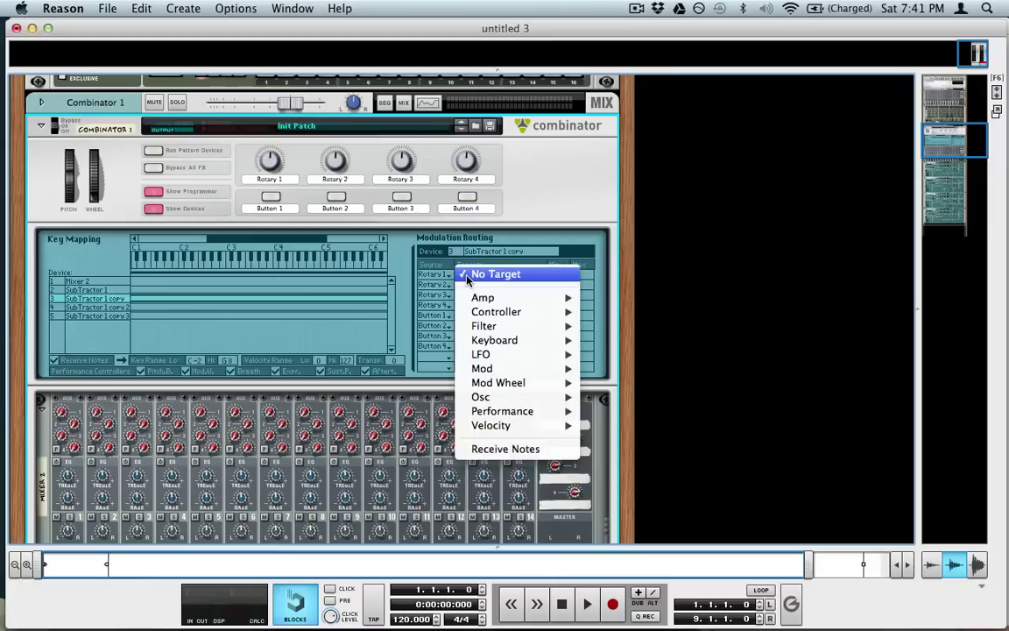
pyautogui.moveTo(530, 326)
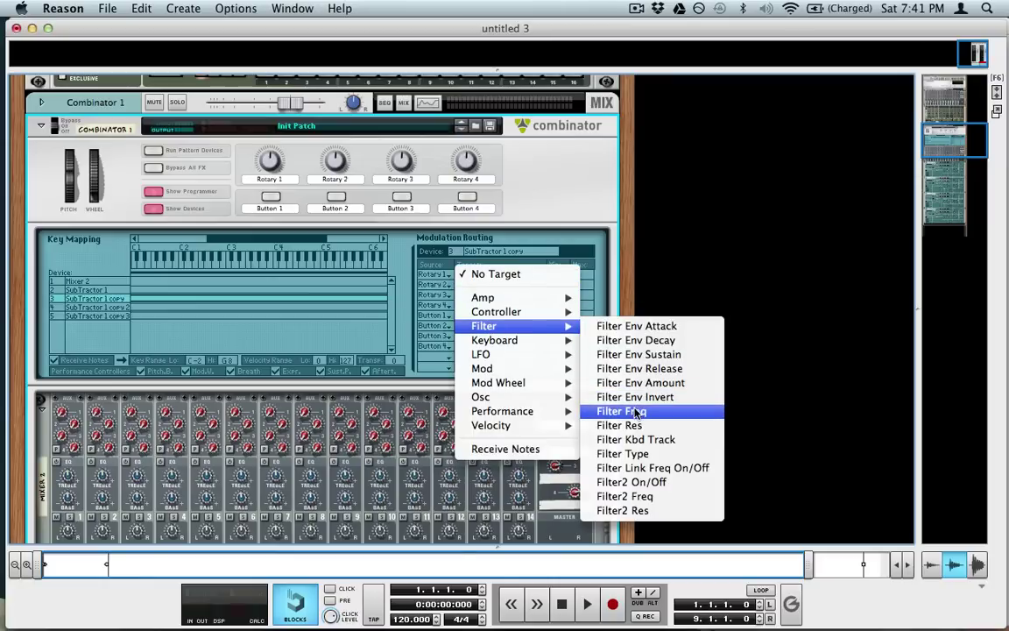
pyautogui.click(632, 411)
pyautogui.click(500, 285)
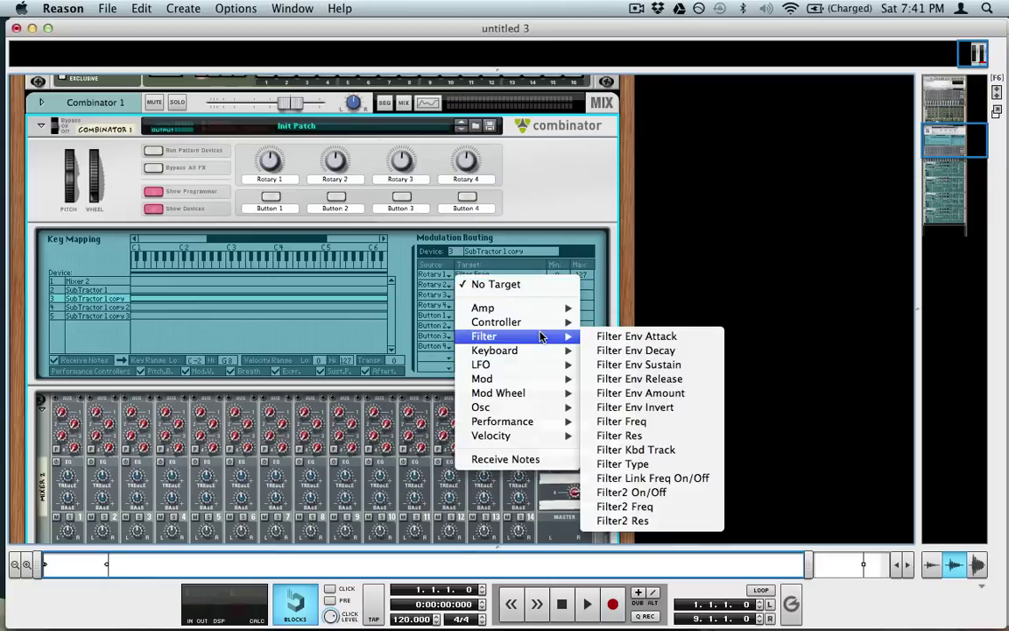
pyautogui.click(618, 387)
pyautogui.click(473, 296)
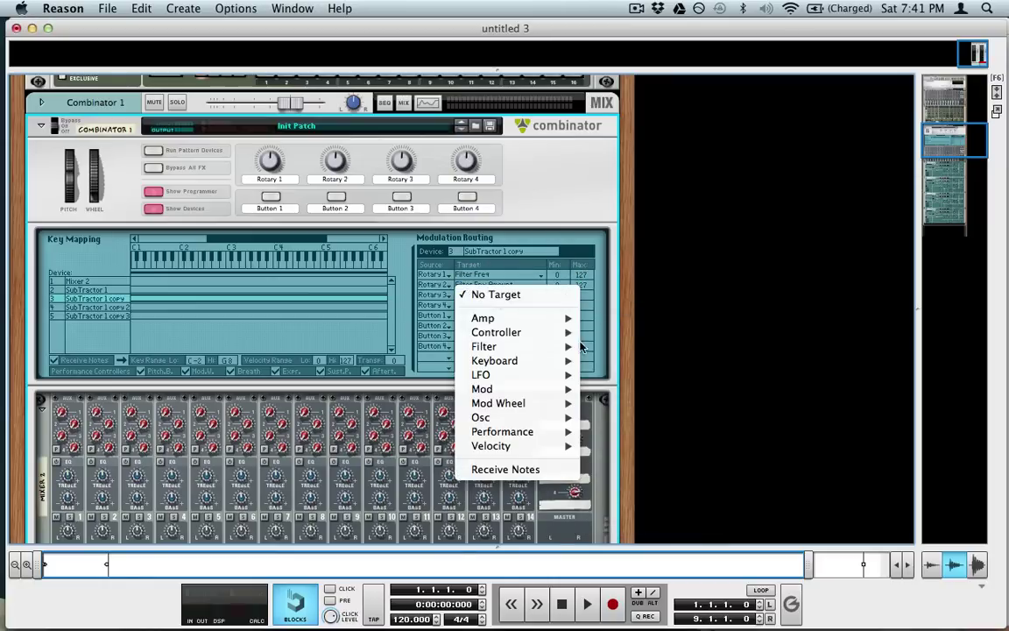
pyautogui.moveTo(525, 347)
pyautogui.click(637, 360)
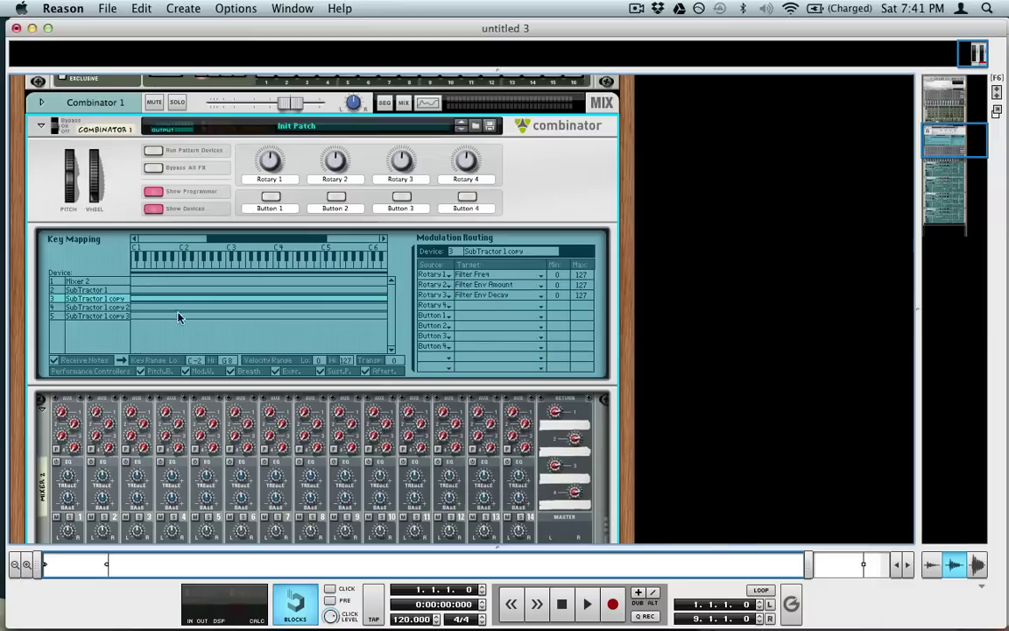
# Route SubTractor 1 copy 2's Rotary 1–3 to Filter Freq, Filter Env Amount and Filter Env Decay
pyautogui.click(112, 308)
pyautogui.click(504, 276)
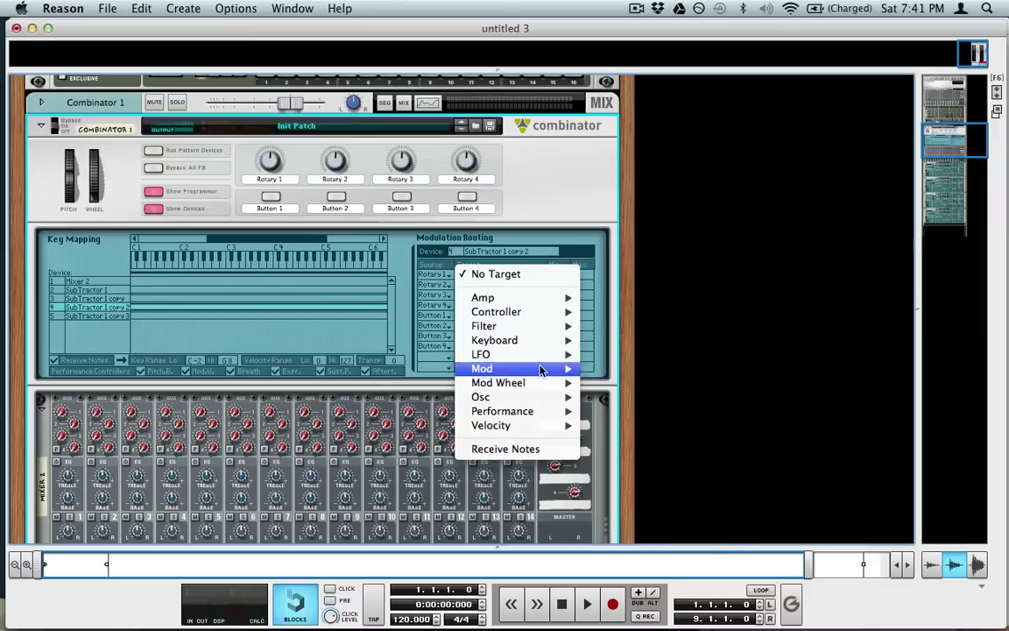
pyautogui.moveTo(518, 326)
pyautogui.click(622, 412)
pyautogui.click(495, 291)
pyautogui.moveTo(530, 336)
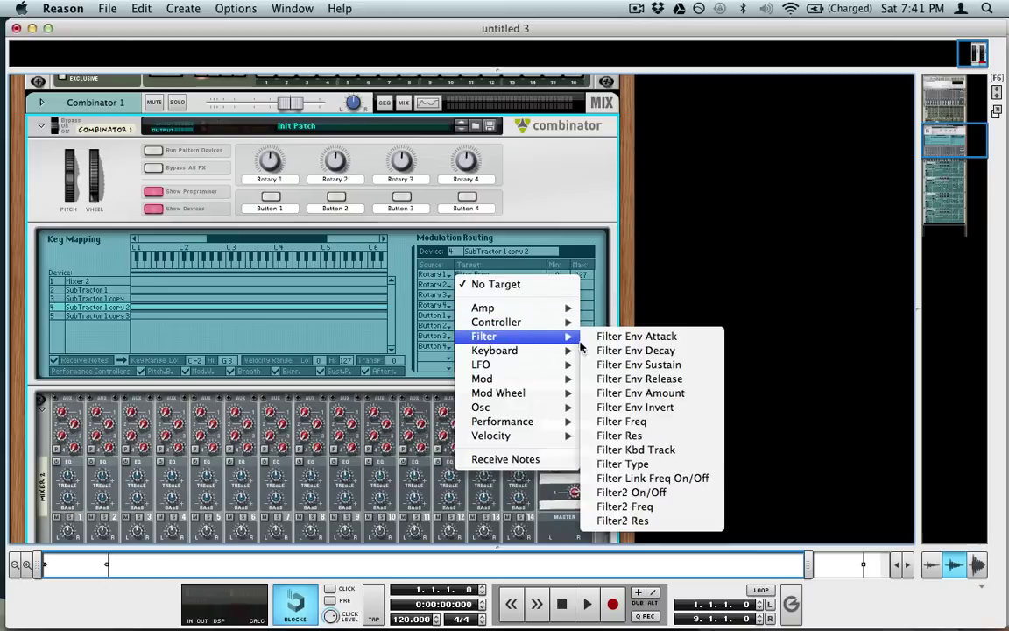
pyautogui.click(626, 396)
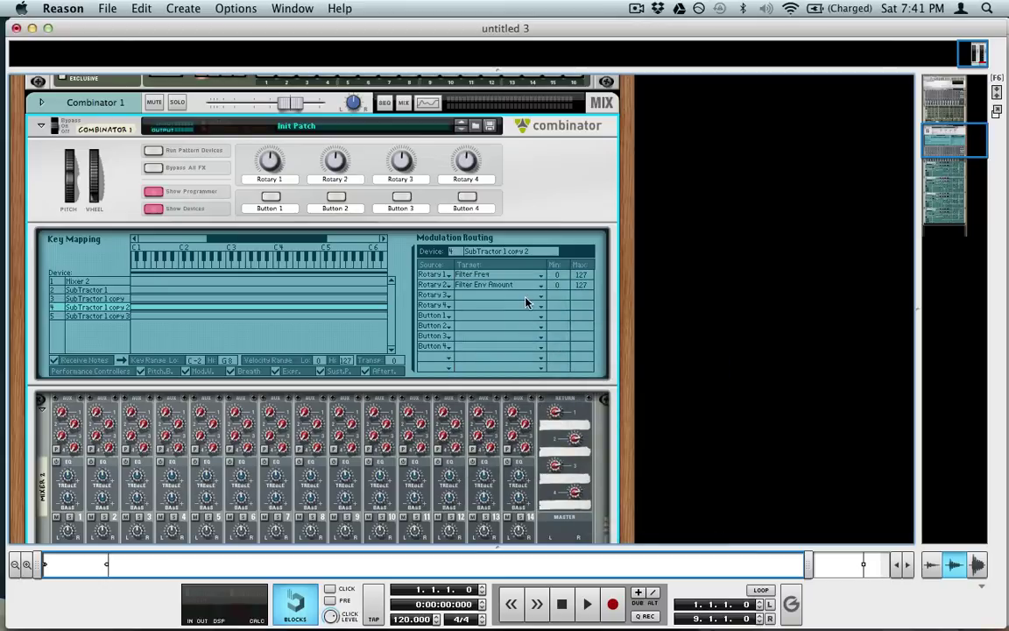
pyautogui.click(504, 295)
pyautogui.moveTo(525, 346)
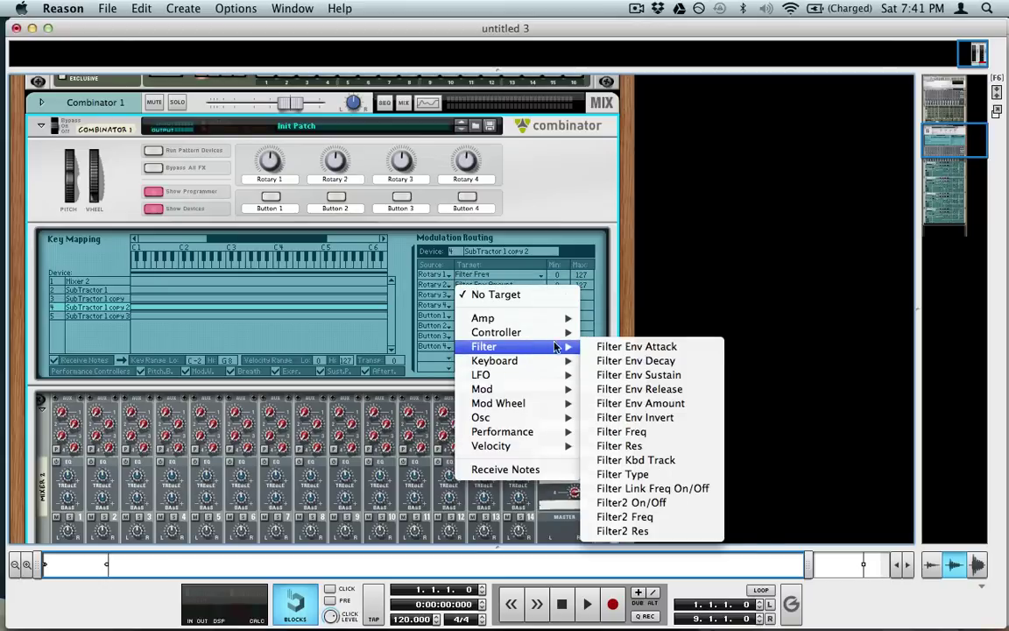
pyautogui.click(626, 356)
# Route SubTractor 1 copy 3's Rotary 1–3 to Filter Freq, Filter Env Amount and Filter Env Decay
pyautogui.click(123, 317)
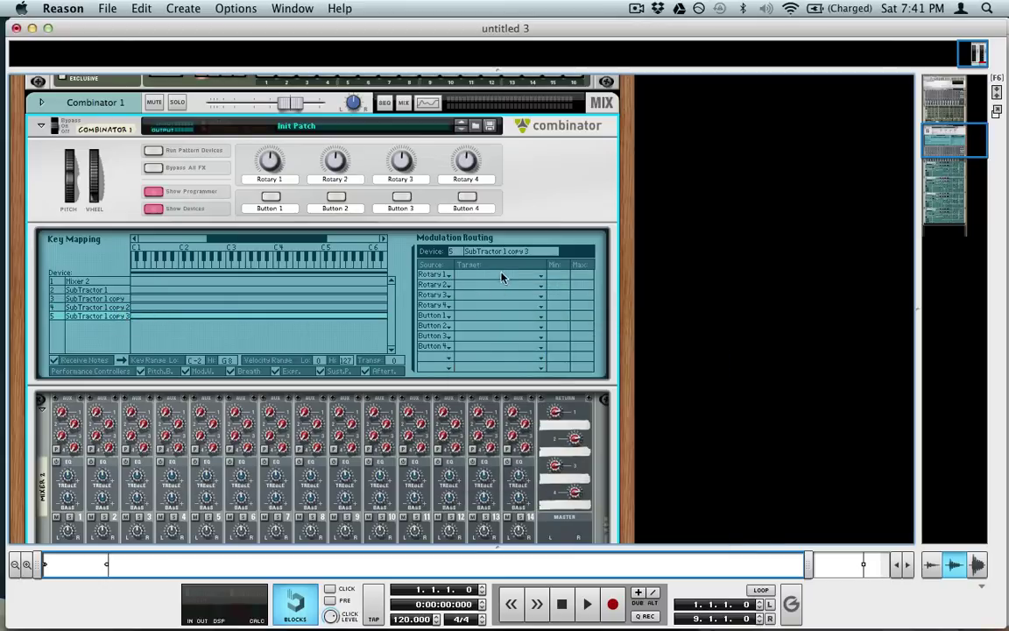
pyautogui.click(501, 276)
pyautogui.moveTo(509, 326)
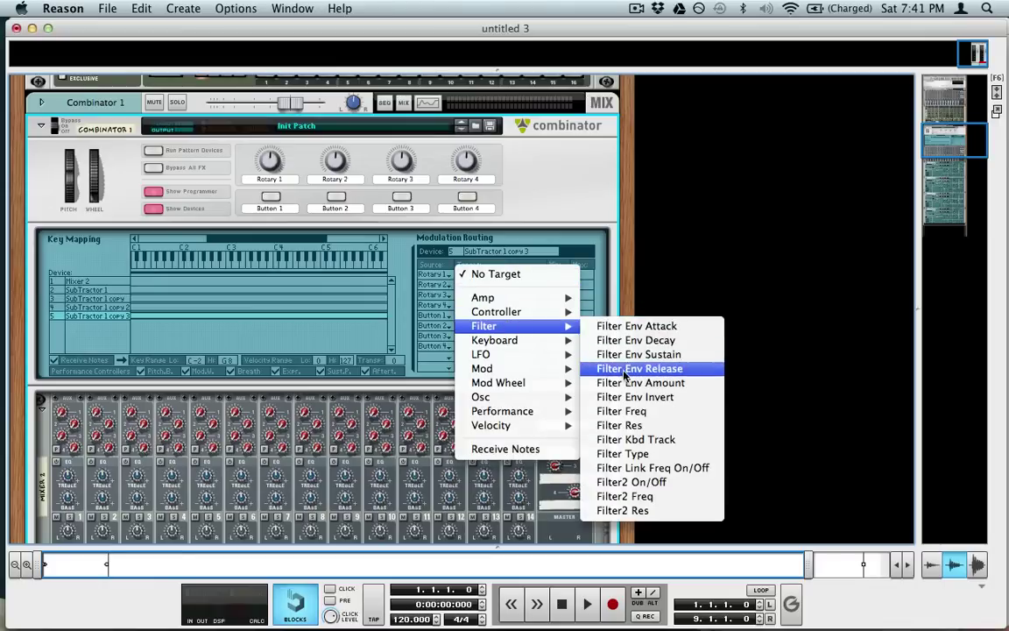
pyautogui.click(622, 411)
pyautogui.click(495, 286)
pyautogui.moveTo(526, 337)
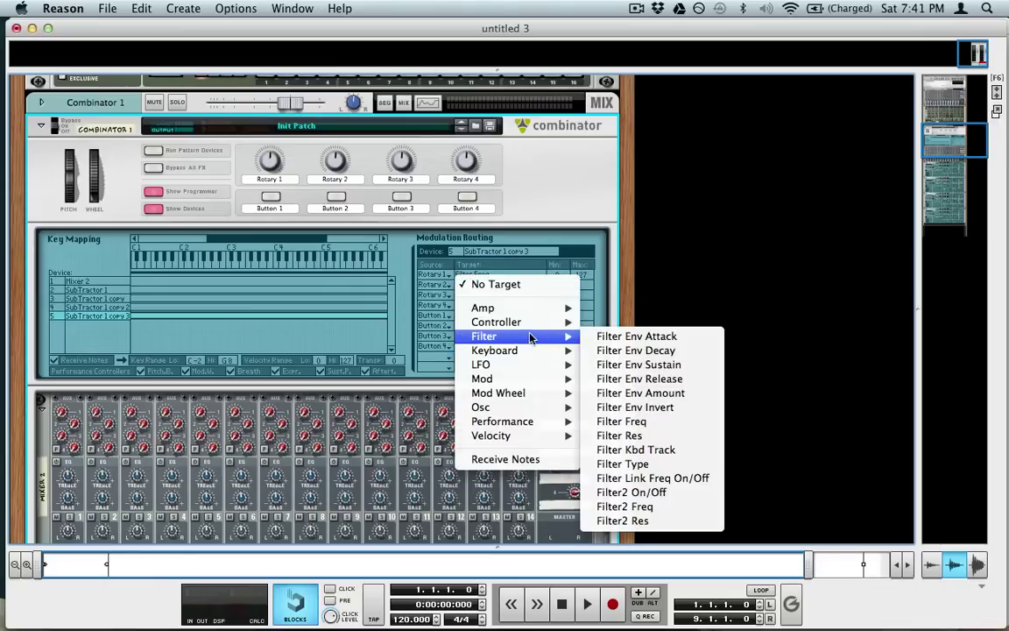
pyautogui.click(631, 393)
pyautogui.click(501, 295)
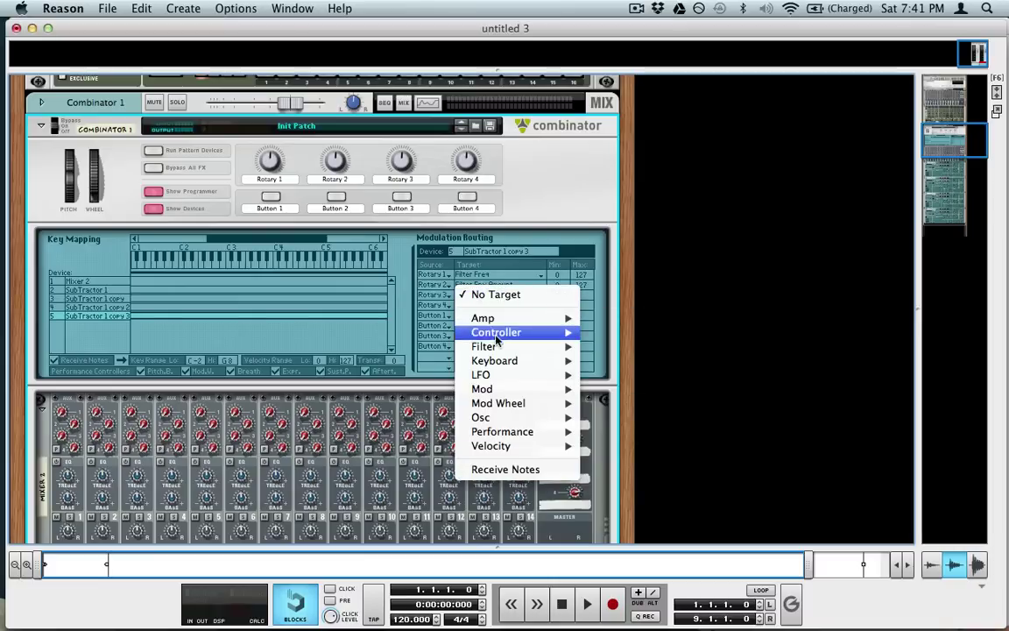
pyautogui.moveTo(526, 346)
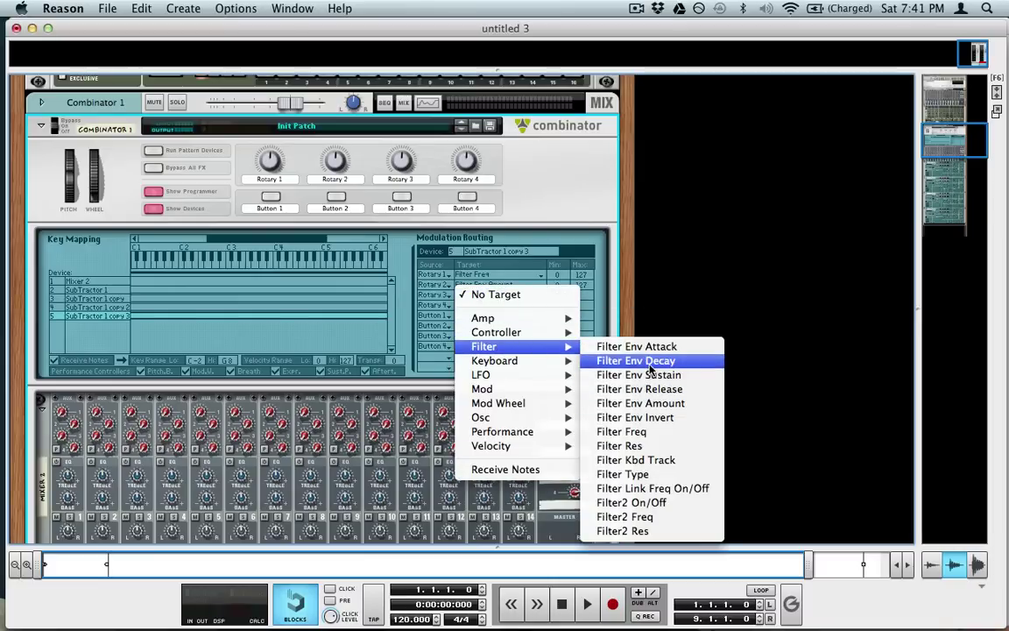
pyautogui.click(637, 360)
pyautogui.scroll(1, 391, 280)
# Turn Combinator Rotary 1 up to 127 to hear the SubTractors' Filter Freq change
pyautogui.scroll(-2, 392, 280)
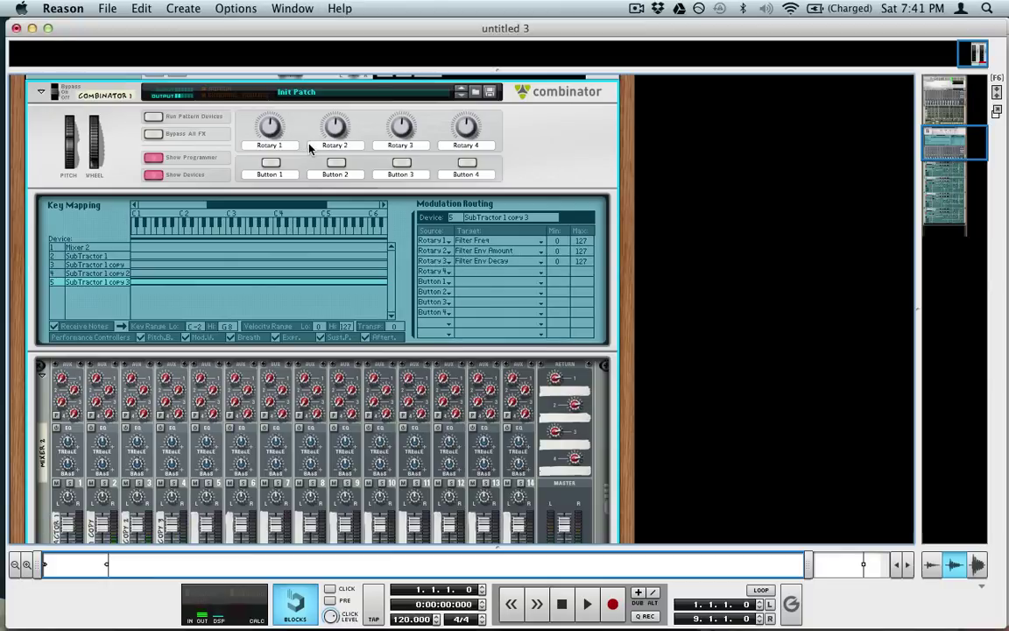
pyautogui.moveTo(271, 132); pyautogui.dragTo(228, 36)
pyautogui.scroll(-10, 282, 158)
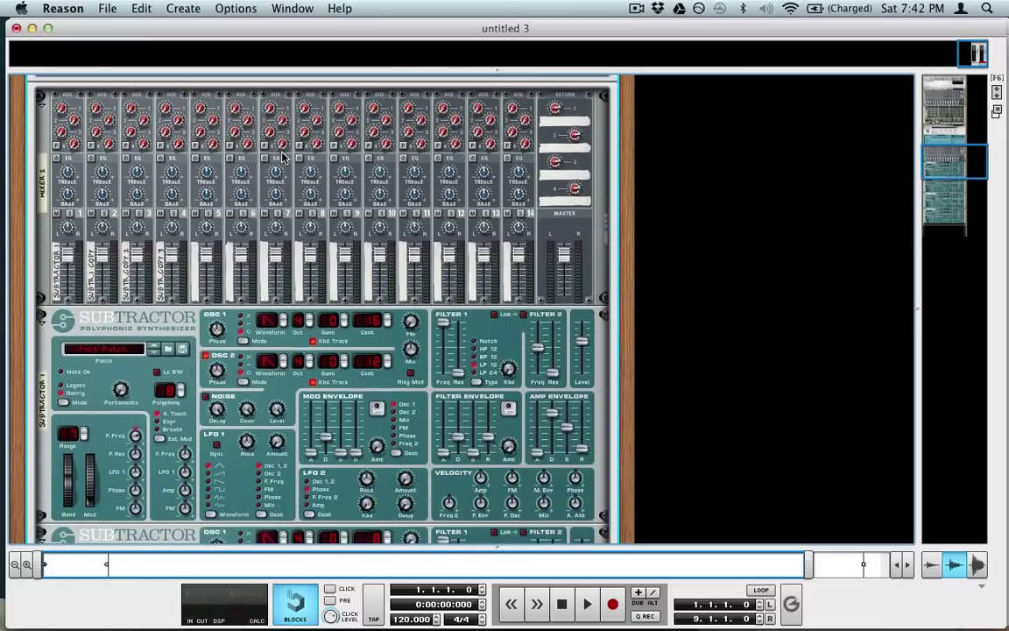
pyautogui.scroll(3, 282, 157)
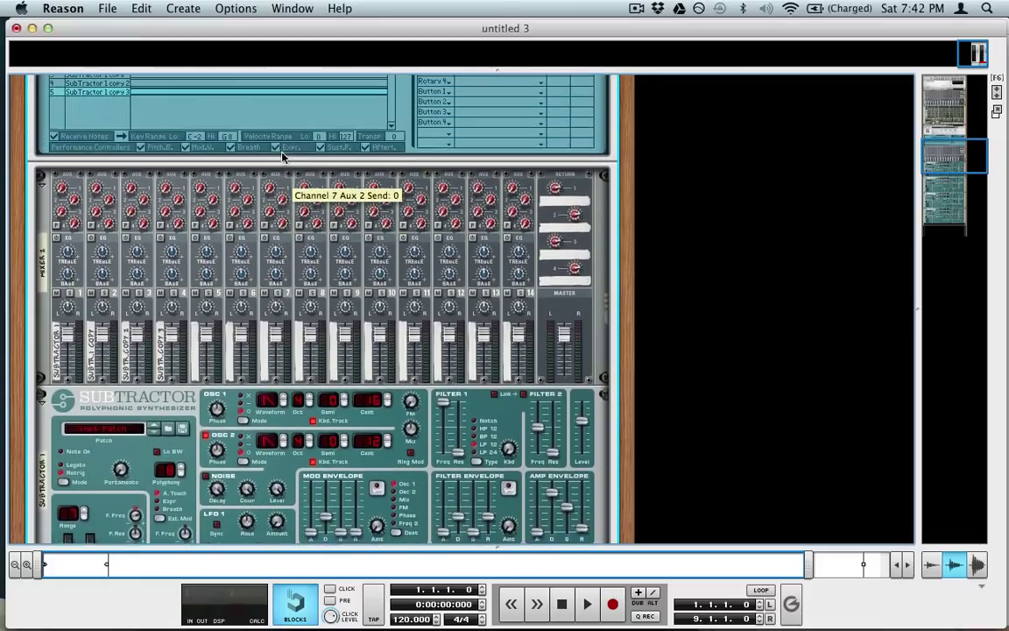
pyautogui.scroll(7, 282, 157)
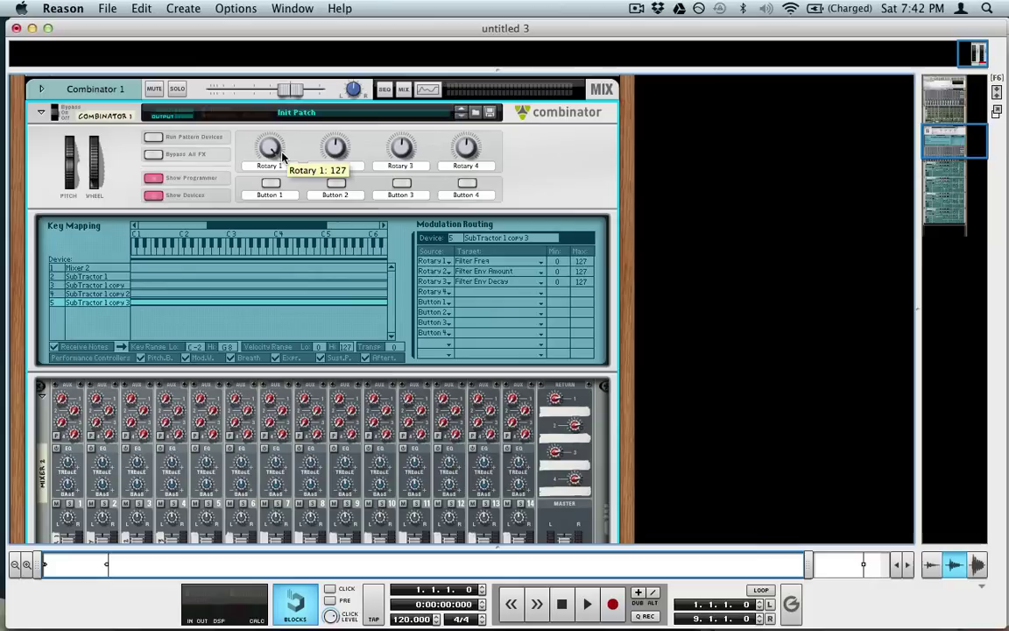
# Label Rotaries 1–3 'Filter Freq', 'Env Amount' and 'Env Decay'
pyautogui.doubleClick(285, 166)
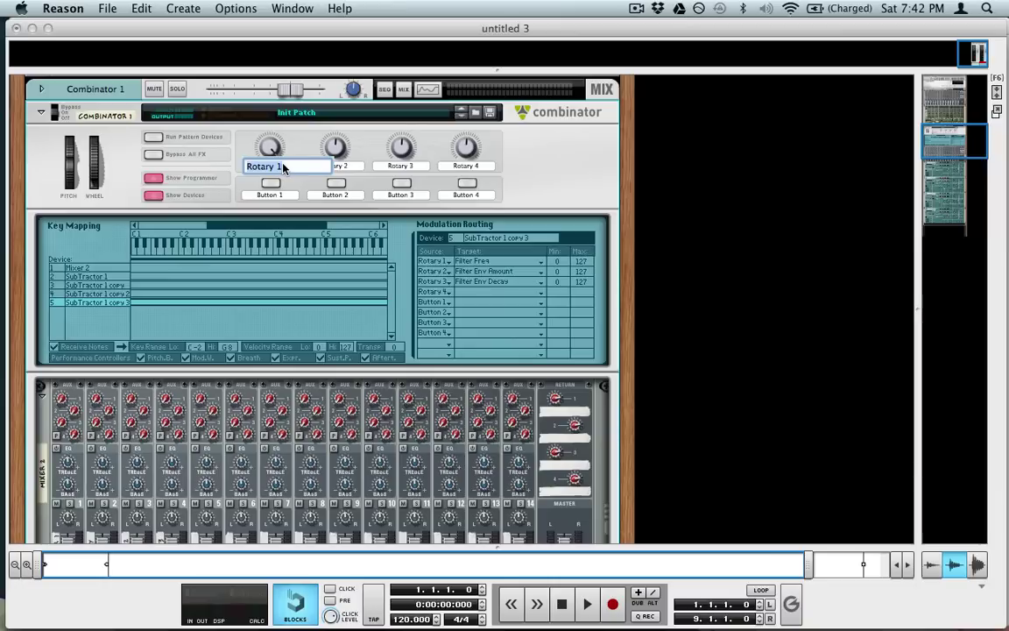
pyautogui.write('Filter Freq')
pyautogui.press('Return')
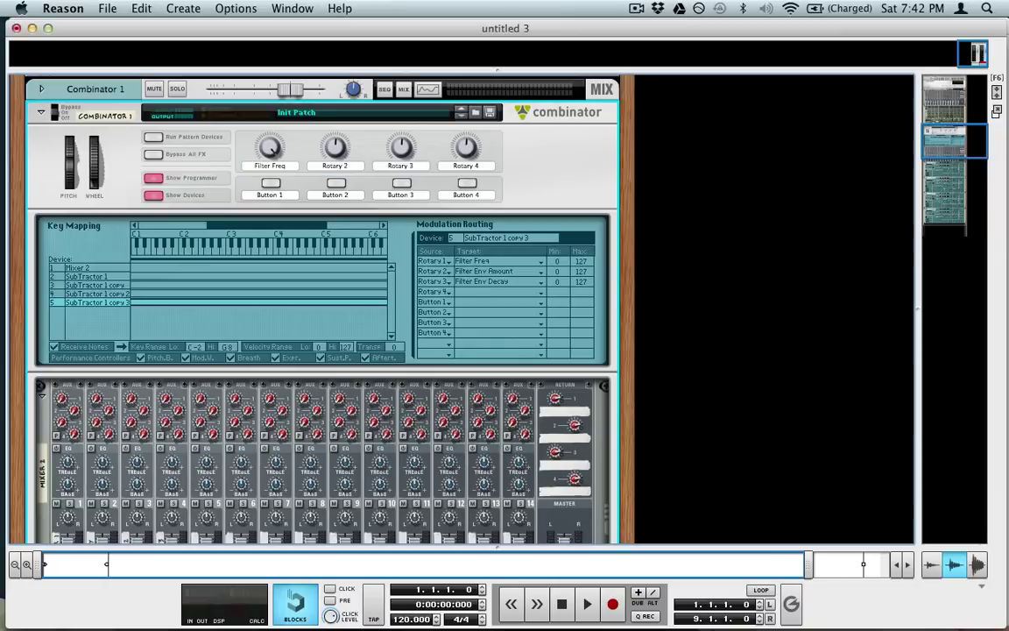
pyautogui.doubleClick(322, 167)
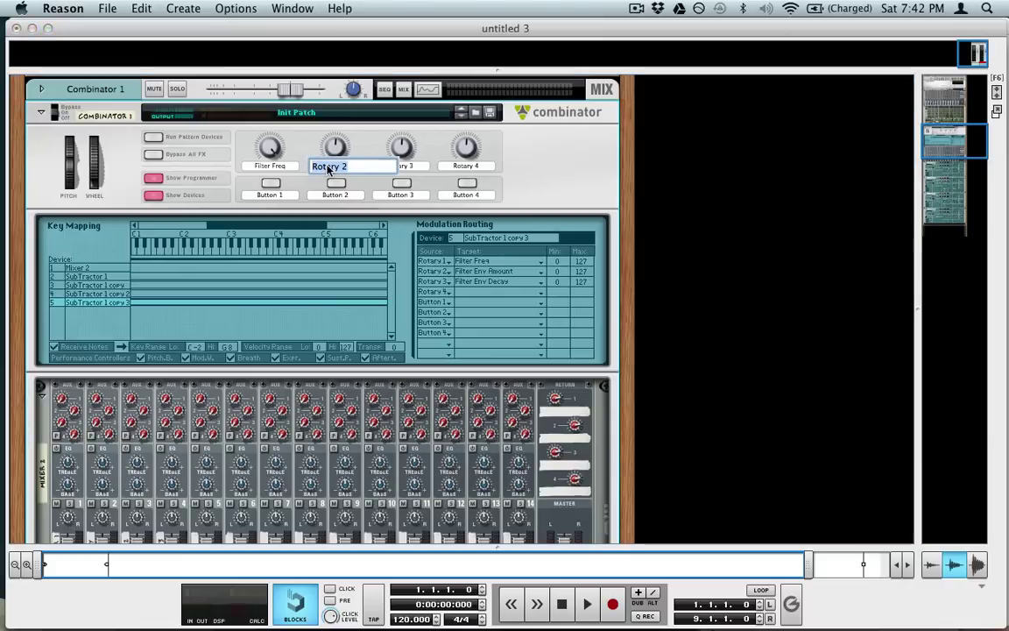
pyautogui.write('Env Amount')
pyautogui.press('Return')
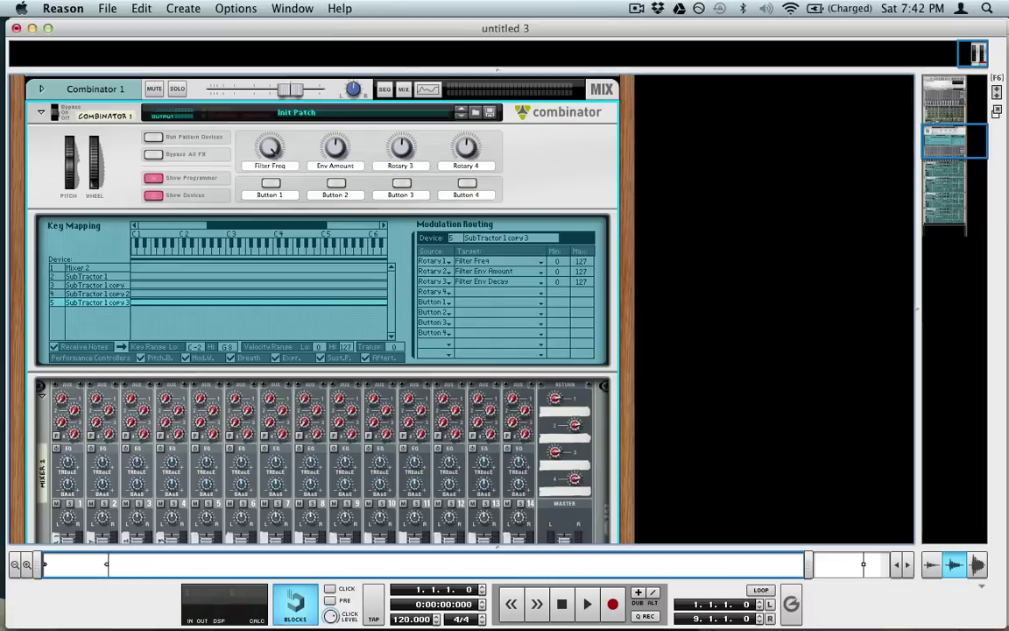
pyautogui.doubleClick(397, 166)
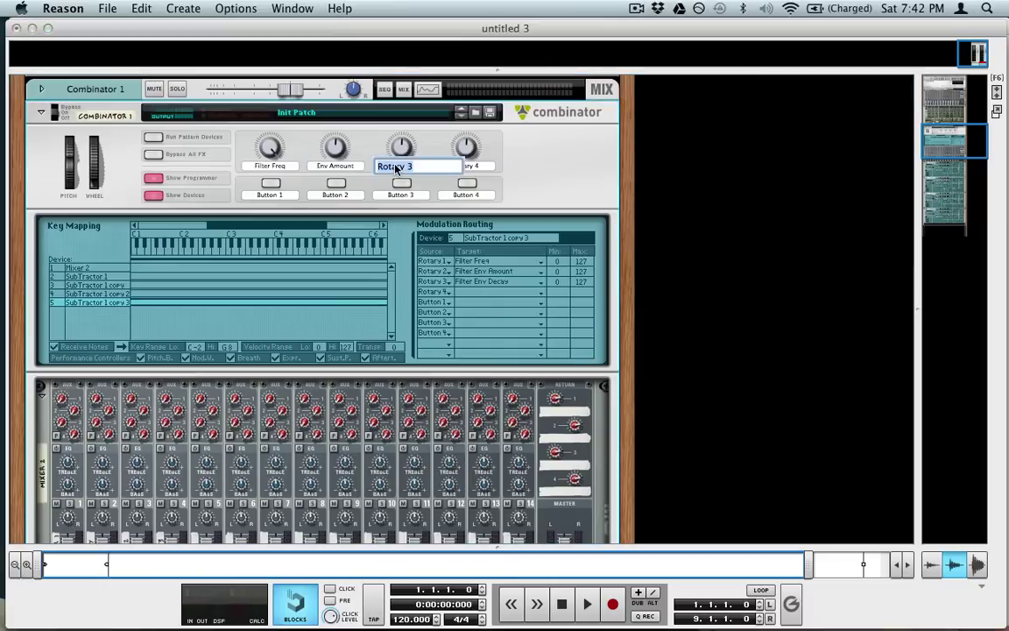
pyautogui.write('Env Decay')
pyautogui.press('Return')
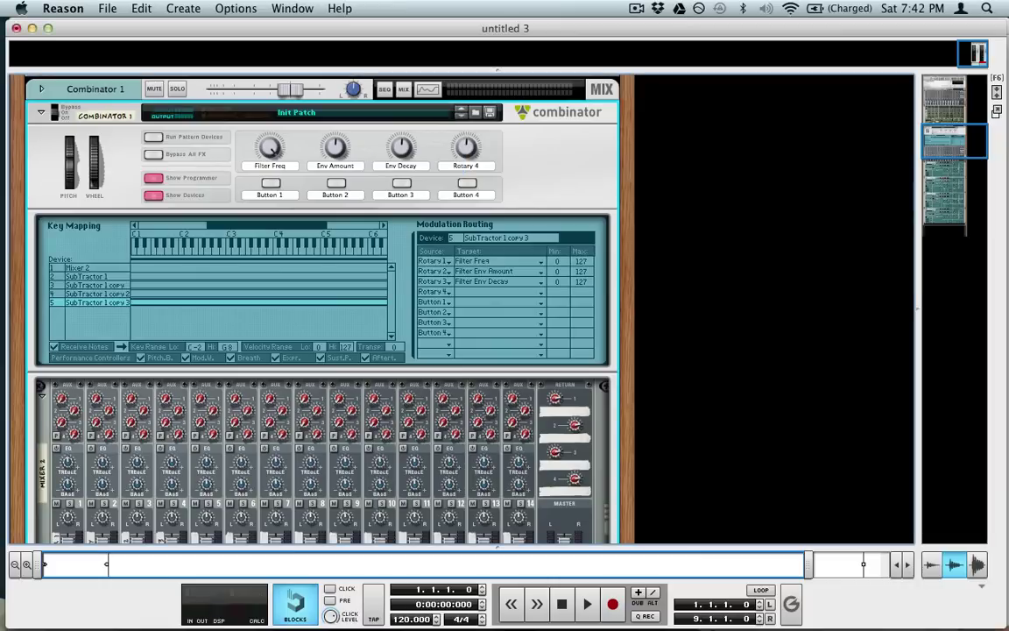
# Clear the labels of Rotary 4 and Buttons 1–4, leaving them blank
pyautogui.doubleClick(464, 166)
pyautogui.press('BackSpace')
pyautogui.doubleClick(269, 194)
pyautogui.press('BackSpace')
pyautogui.doubleClick(351, 196)
pyautogui.press('BackSpace')
pyautogui.doubleClick(412, 196)
pyautogui.press('BackSpace')
pyautogui.doubleClick(489, 196)
pyautogui.press('BackSpace')
pyautogui.press('Return')
pyautogui.moveTo(471, 153)
# Hide the Combinator's programmer and select the mixer inside the Combinator
pyautogui.click(155, 183)
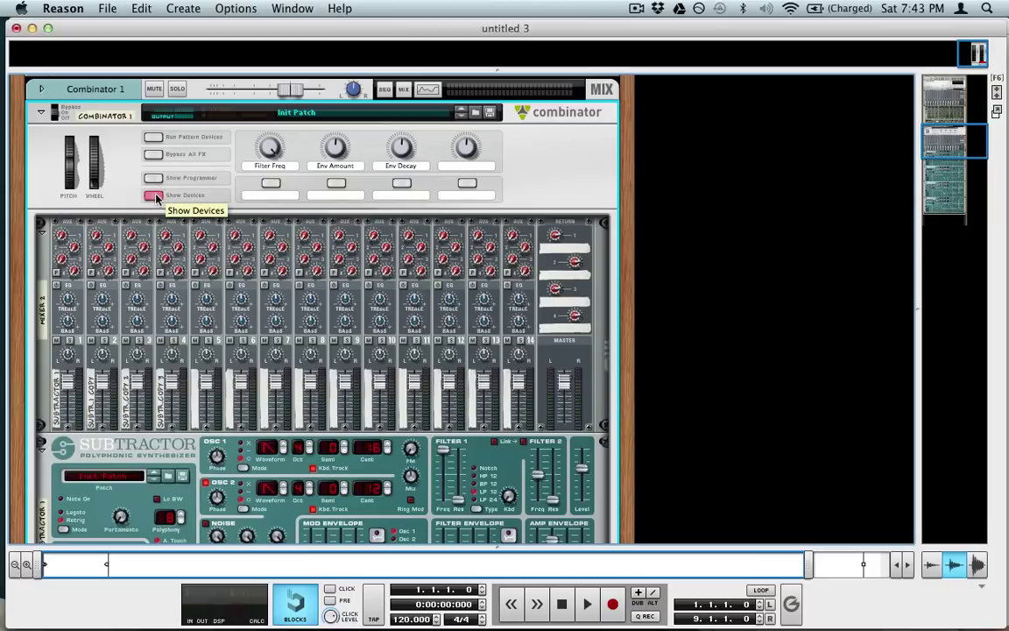
pyautogui.click(155, 196)
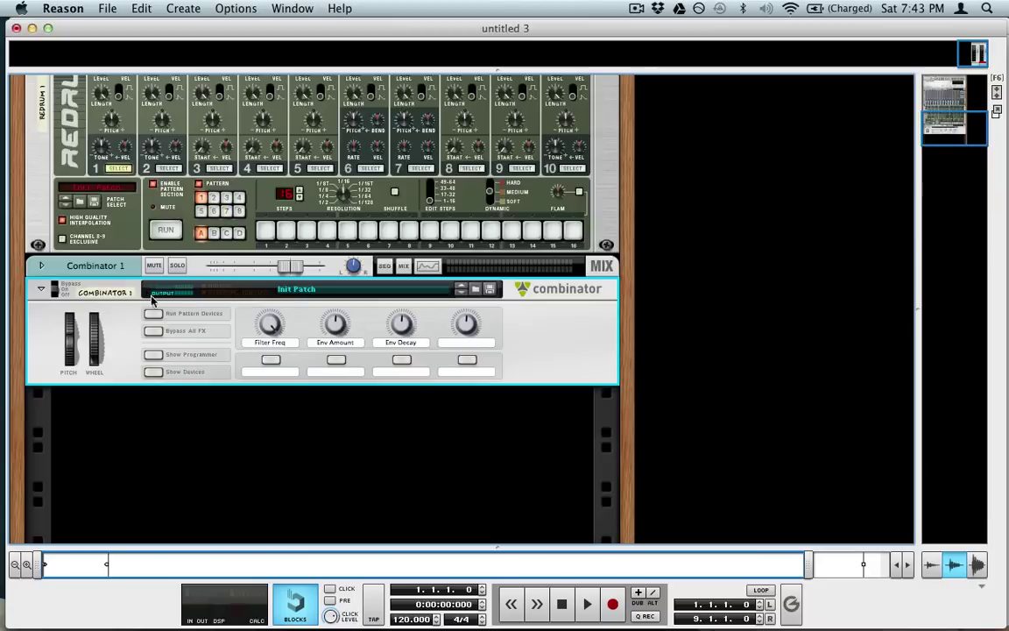
pyautogui.click(156, 371)
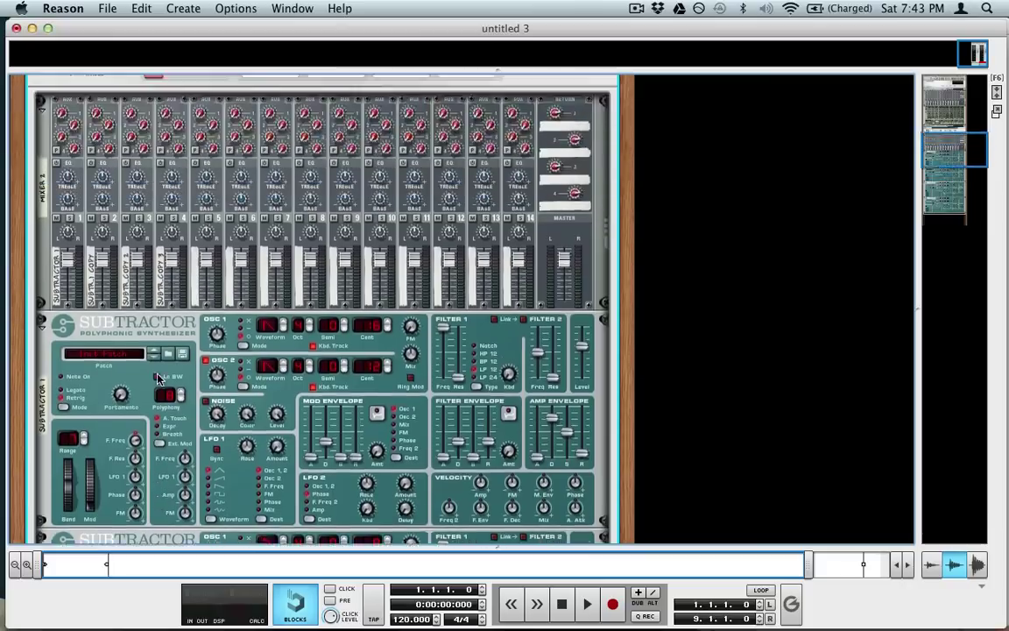
pyautogui.scroll(-1, 158, 378)
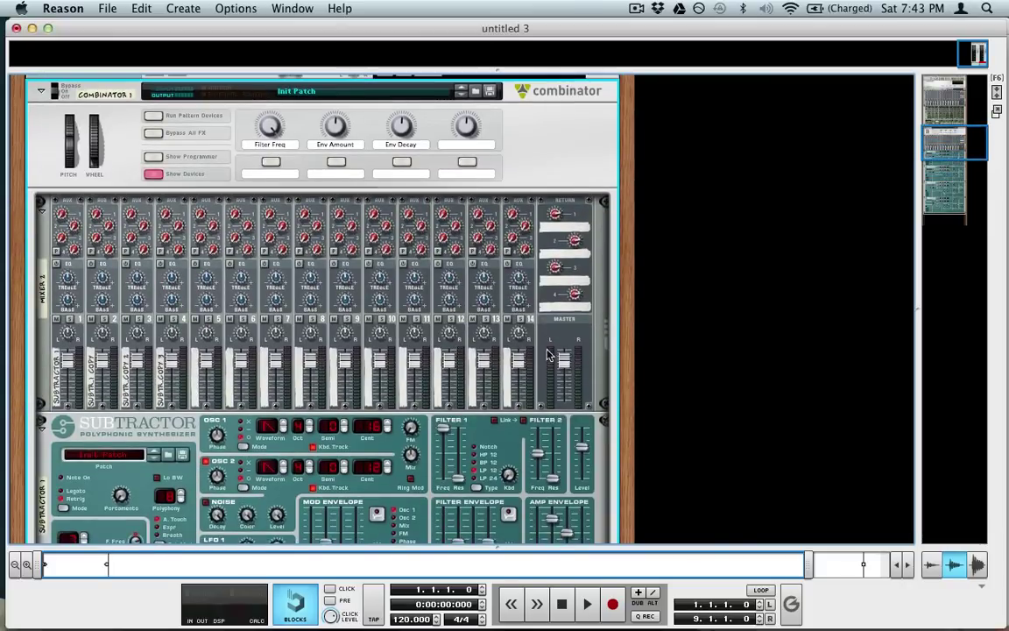
pyautogui.click(600, 364)
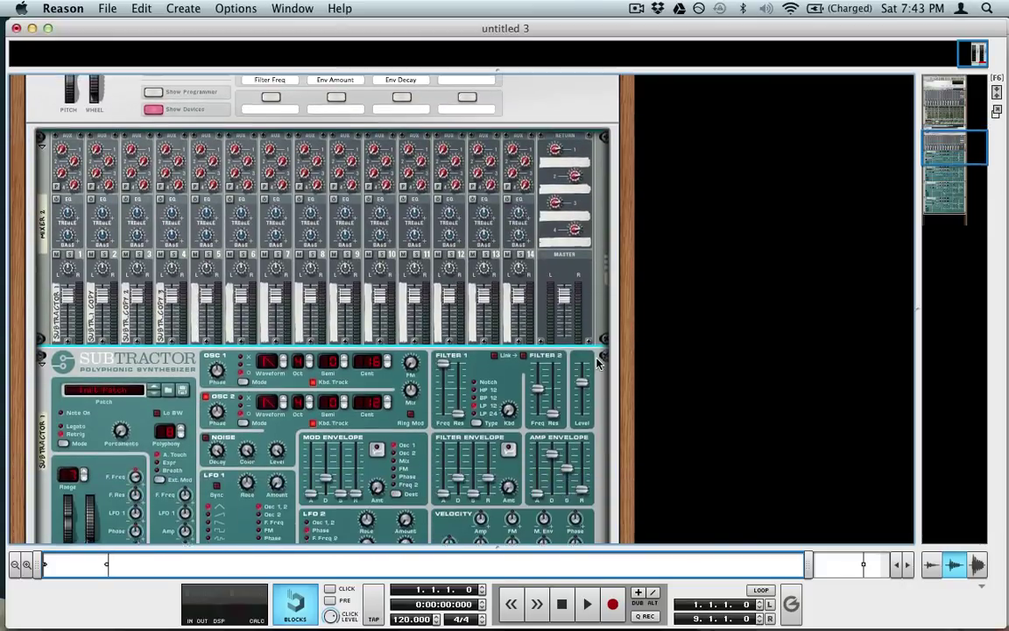
pyautogui.scroll(3, 598, 363)
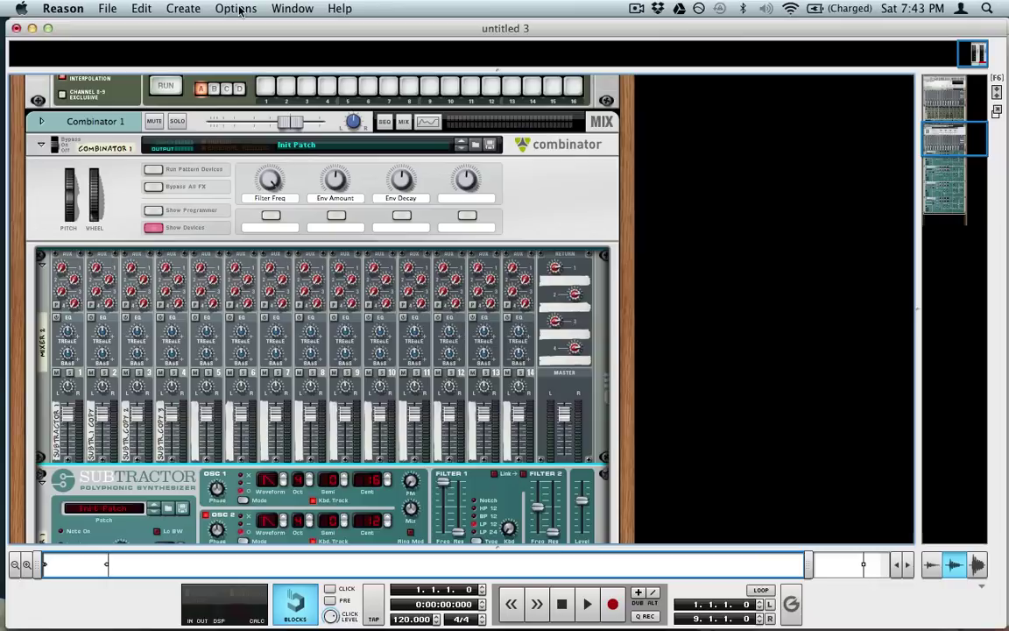
# Add an MClass Maximizer to the Combinator from the Create menu
pyautogui.click(183, 7)
pyautogui.moveTo(214, 128)
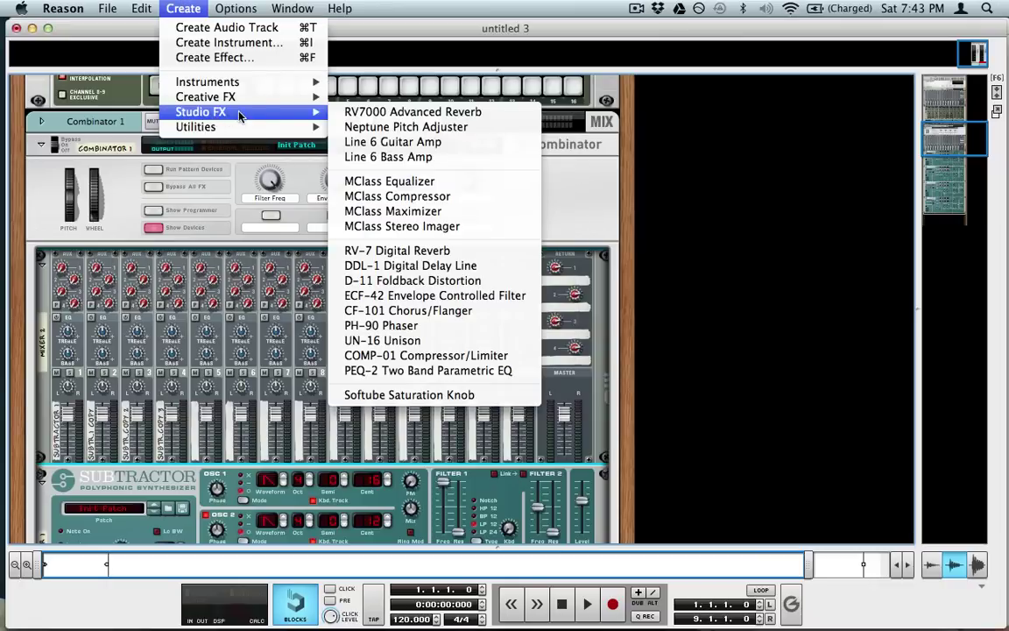
pyautogui.click(417, 212)
pyautogui.scroll(-3, 394, 341)
# On the rear panel, patch the mixer's left and right master outputs into the Maximizer
pyautogui.press('Tab')
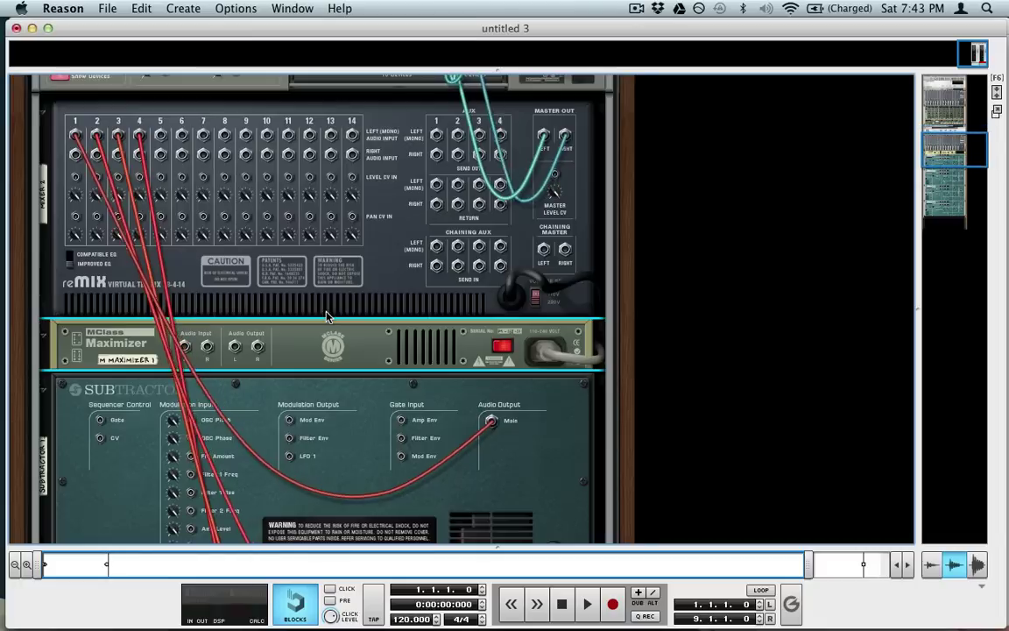
pyautogui.moveTo(546, 134); pyautogui.dragTo(234, 347)
pyautogui.moveTo(565, 141); pyautogui.dragTo(258, 347)
pyautogui.moveTo(554, 136); pyautogui.dragTo(260, 344)
pyautogui.press('super+j')
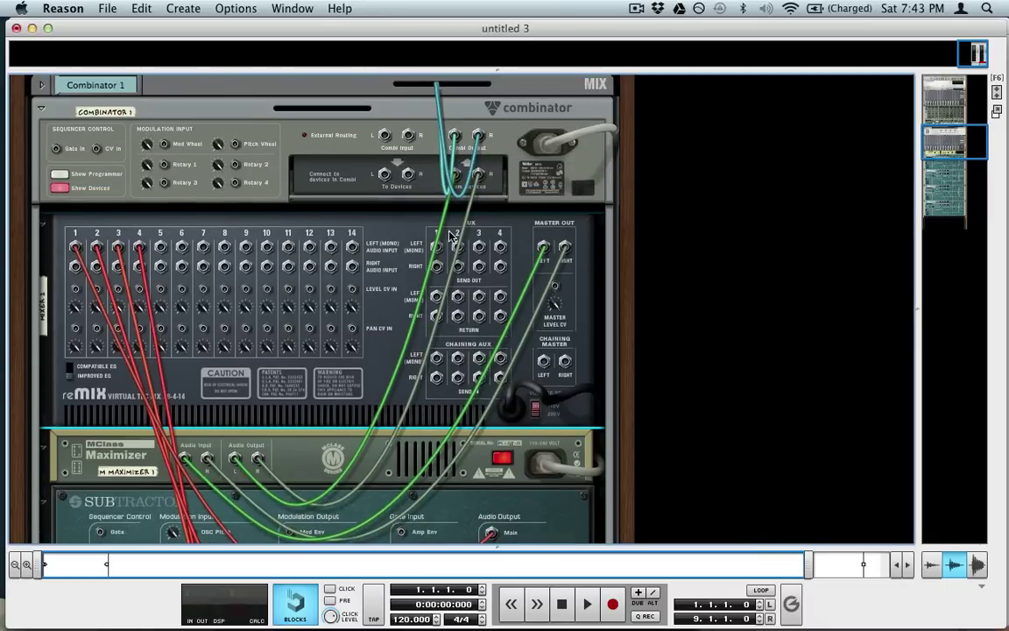
pyautogui.press('Tab')
# Turn on the Maximizer's 4 ms look-ahead and lower its input gain to 2.1 dB
pyautogui.scroll(-4, 378, 355)
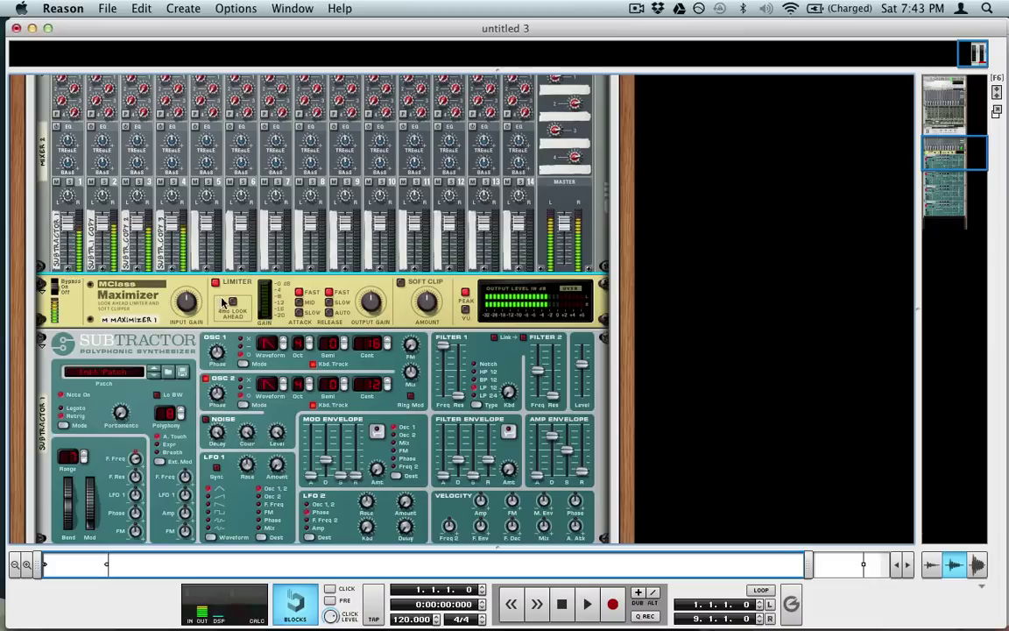
pyautogui.click(235, 303)
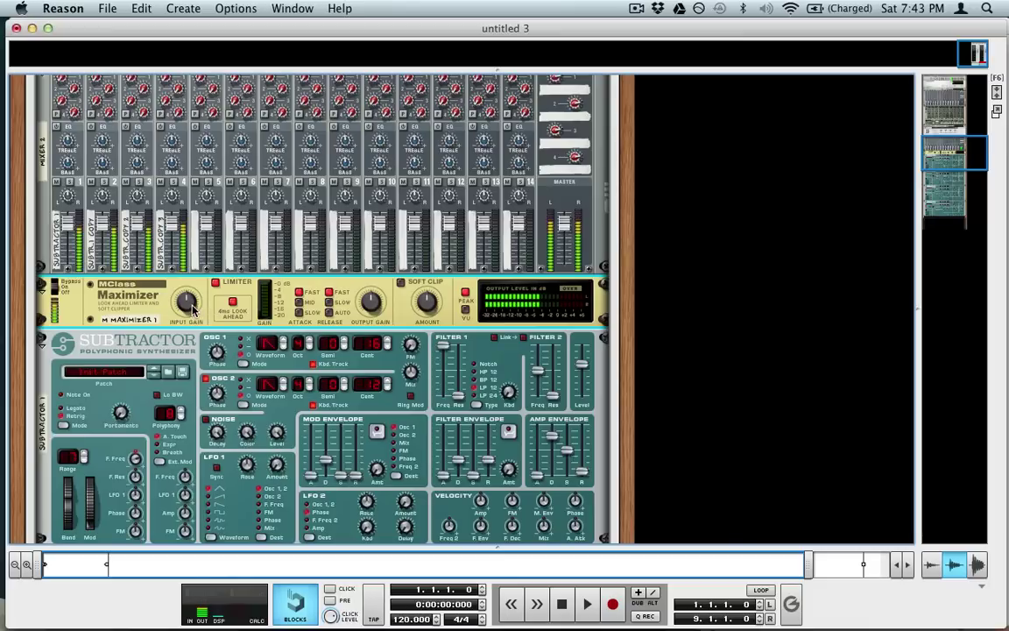
pyautogui.moveTo(193, 294)
pyautogui.moveTo(193, 294); pyautogui.dragTo(193, 301)
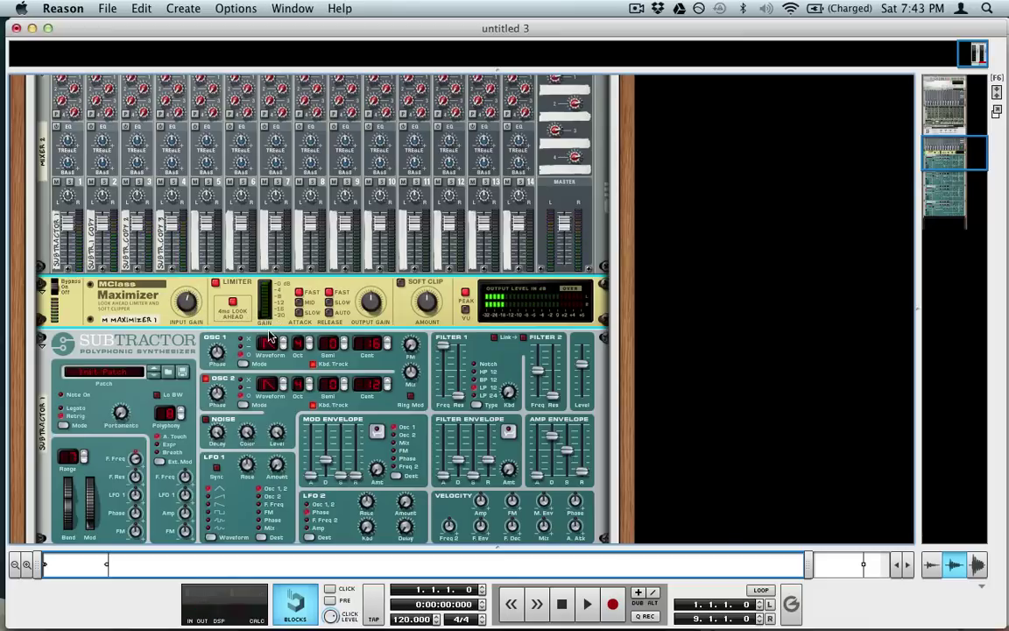
pyautogui.scroll(3, 268, 335)
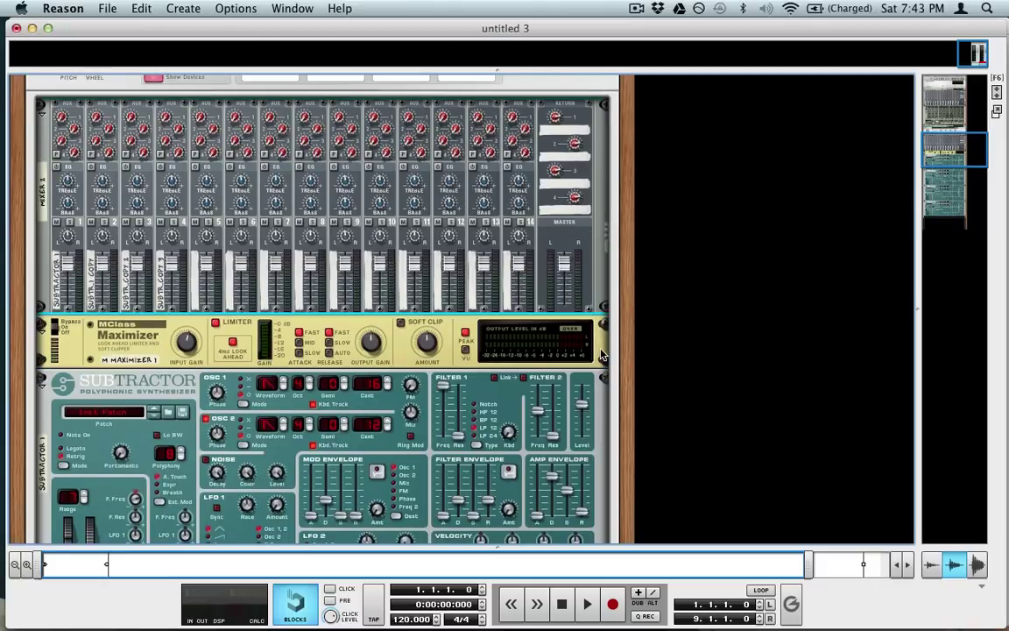
# Add an RV-7 Digital Reverb and patch it between the mixer output and the Maximizer input
pyautogui.click(219, 7)
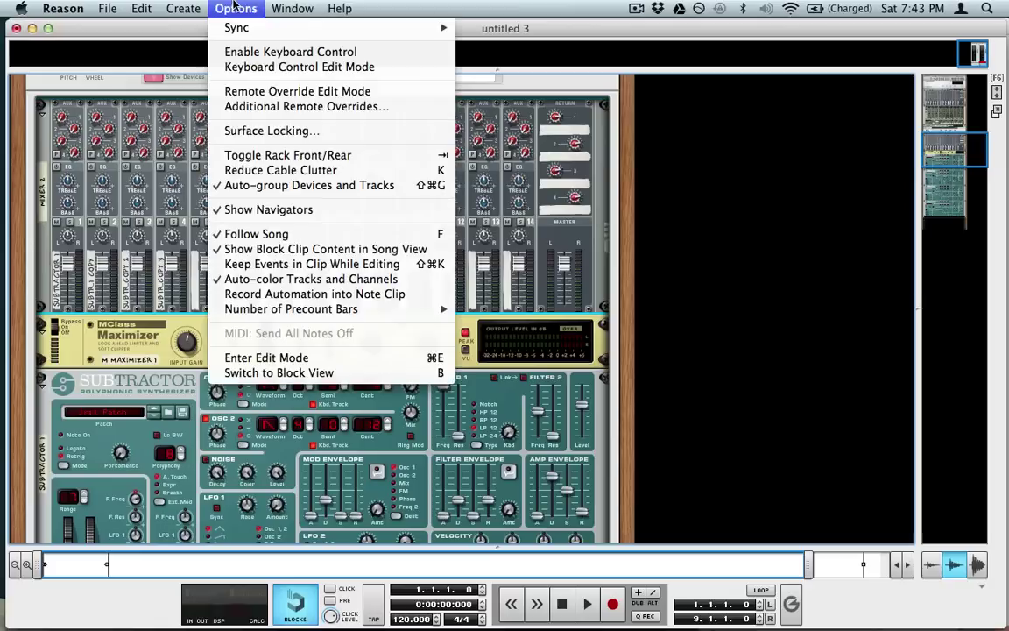
pyautogui.moveTo(183, 8)
pyautogui.moveTo(198, 110)
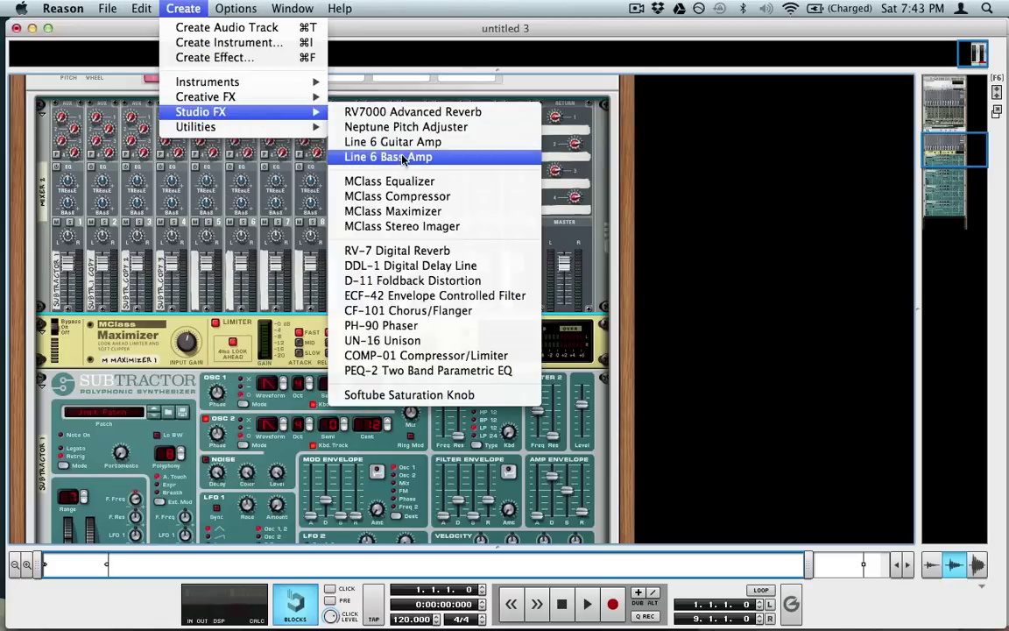
pyautogui.moveTo(293, 112)
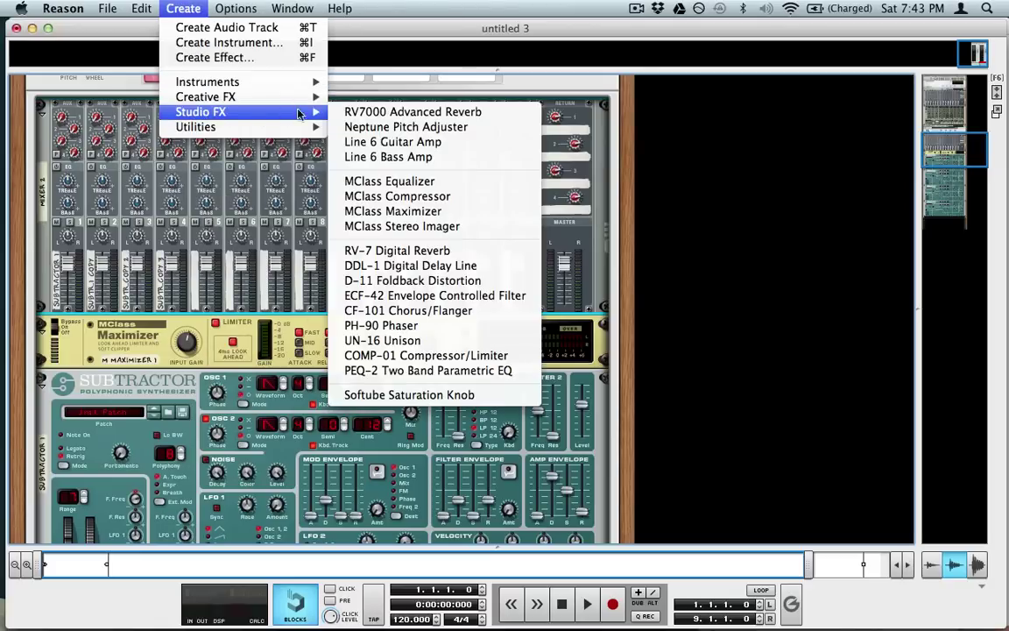
pyautogui.click(438, 254)
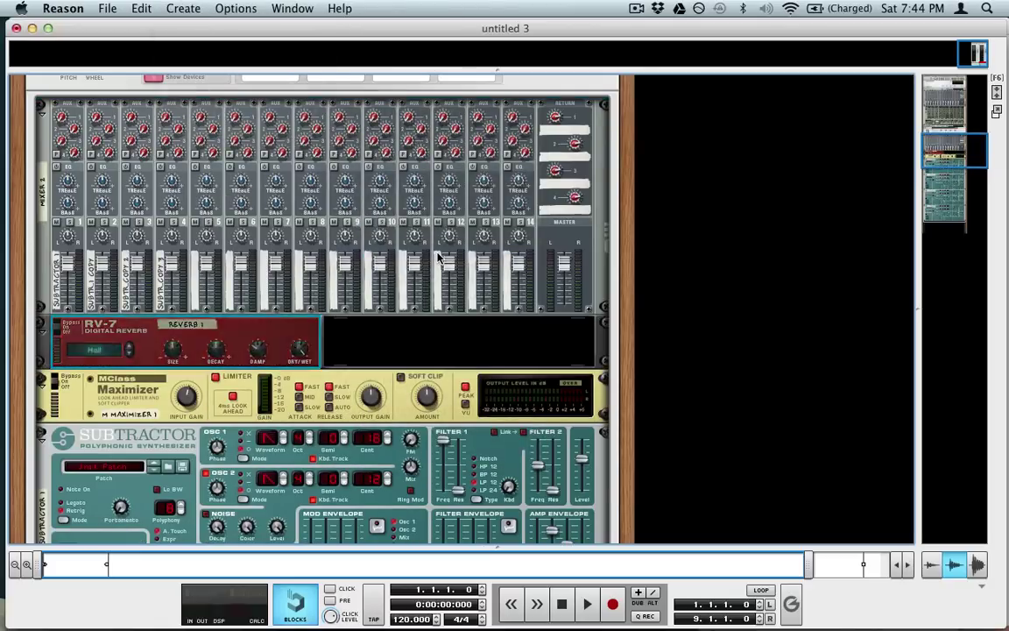
pyautogui.press('Tab')
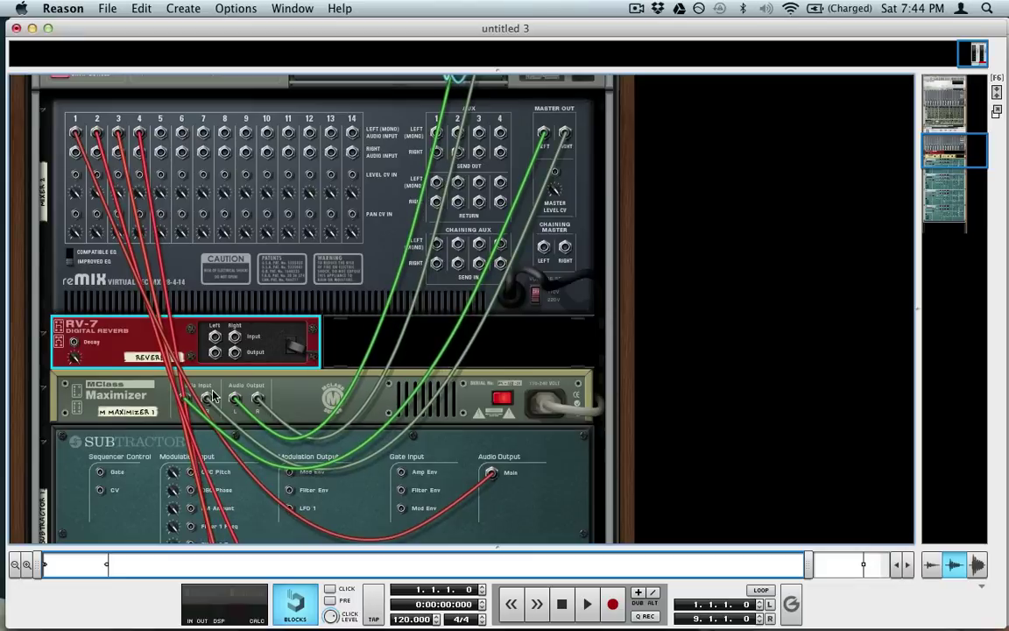
pyautogui.moveTo(187, 405); pyautogui.dragTo(235, 339)
pyautogui.moveTo(208, 399)
pyautogui.mouseDown()
pyautogui.moveTo(215, 337)
pyautogui.moveTo(179, 421)
pyautogui.moveTo(203, 405)
pyautogui.mouseUp()
pyautogui.press('Tab')
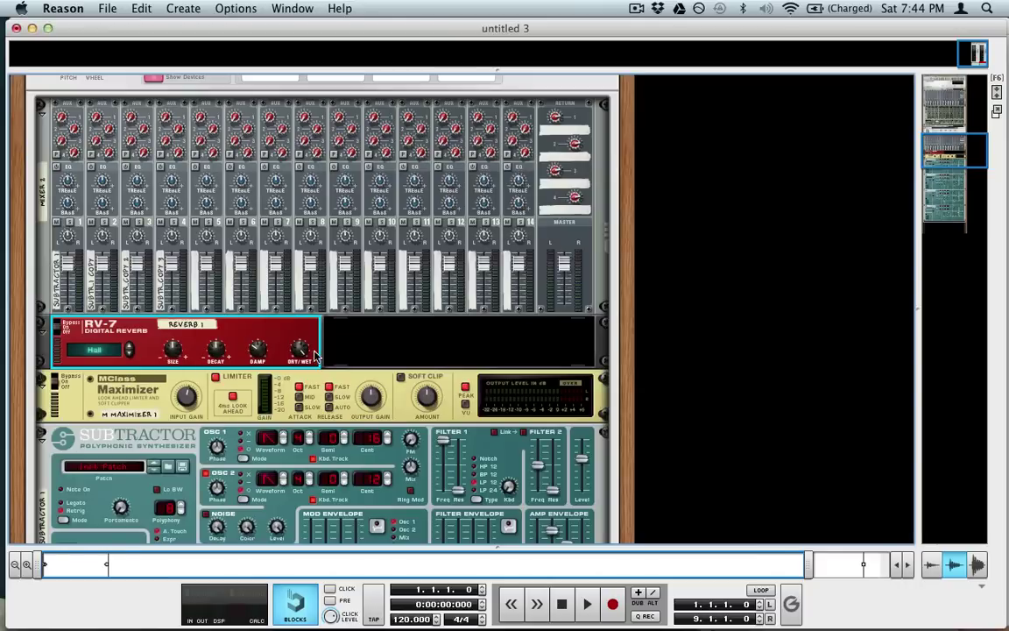
# Lower the reverb's dry/wet to 31 and its damping to 21
pyautogui.moveTo(315, 352); pyautogui.dragTo(342, 509)
pyautogui.moveTo(264, 352); pyautogui.dragTo(264, 386)
pyautogui.scroll(5, 298, 281)
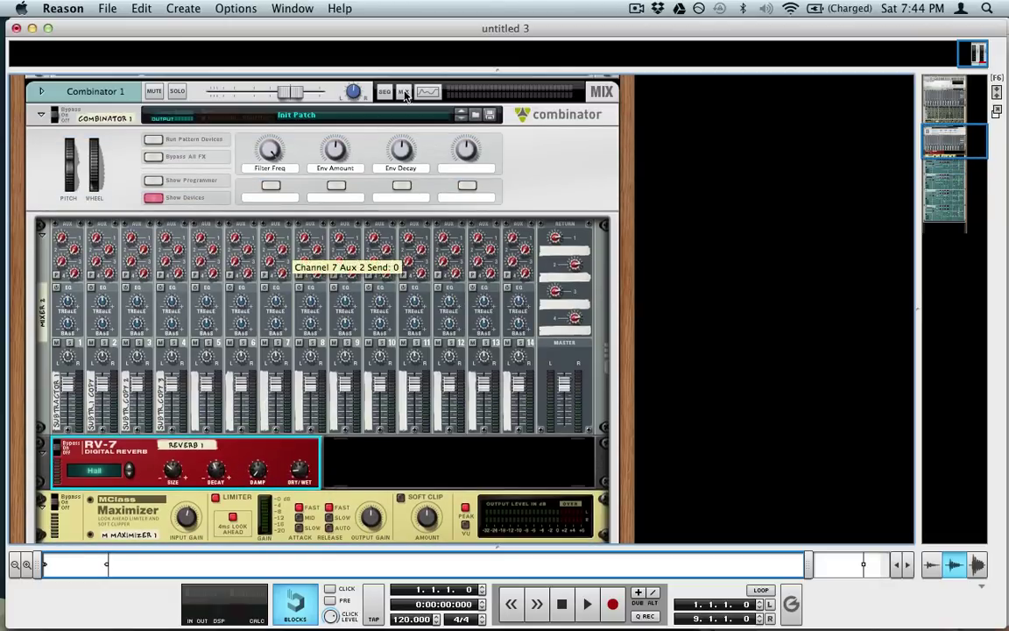
# In the programmer, route Rotary 4 to Reverb 1's Dry/Wet and turn it up to 107
pyautogui.click(154, 179)
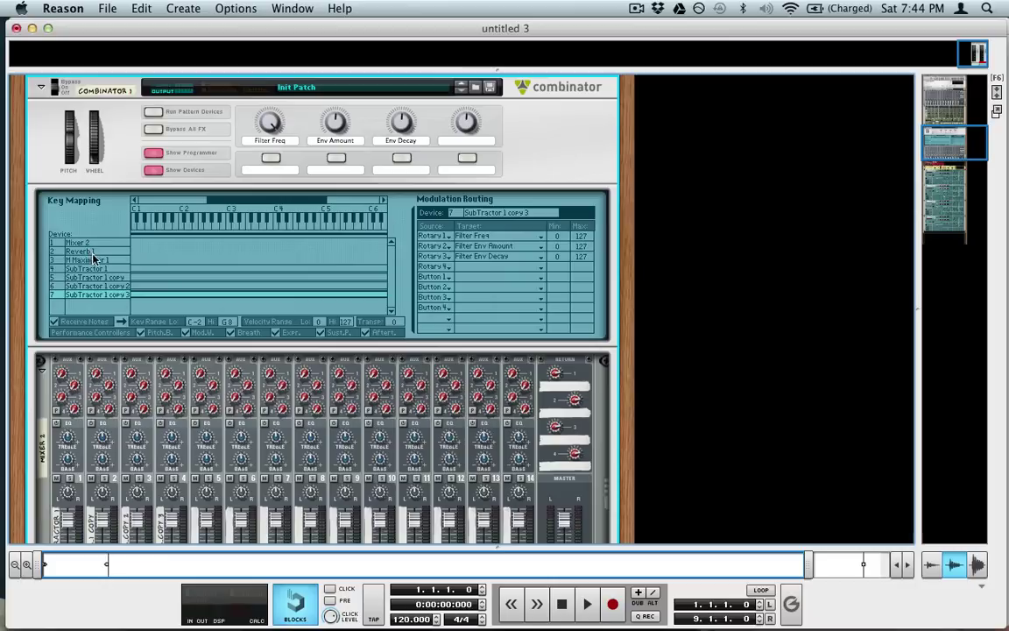
pyautogui.click(94, 252)
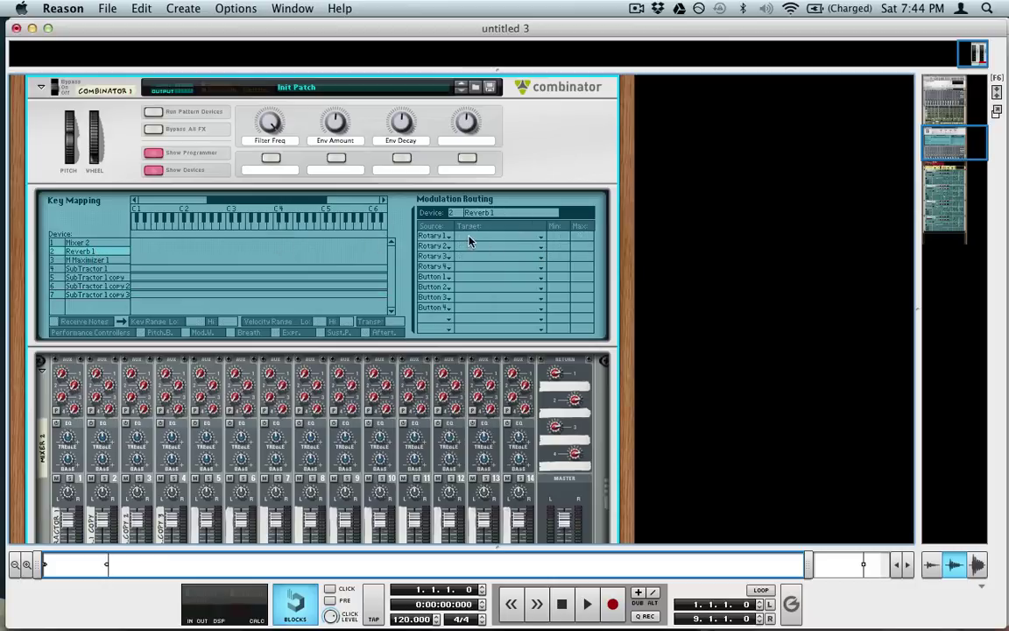
pyautogui.click(477, 269)
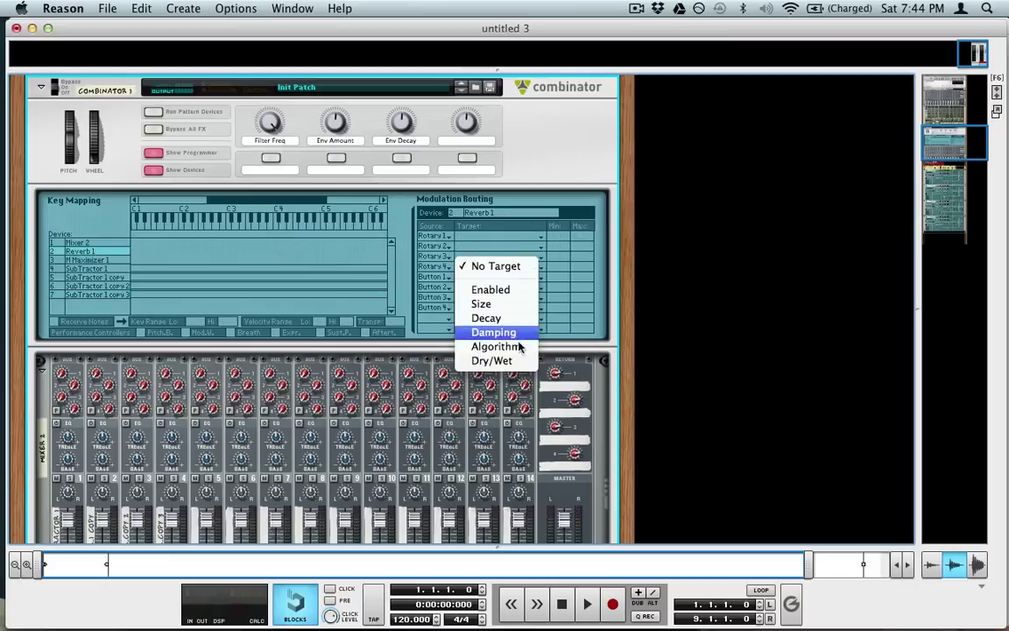
pyautogui.click(486, 358)
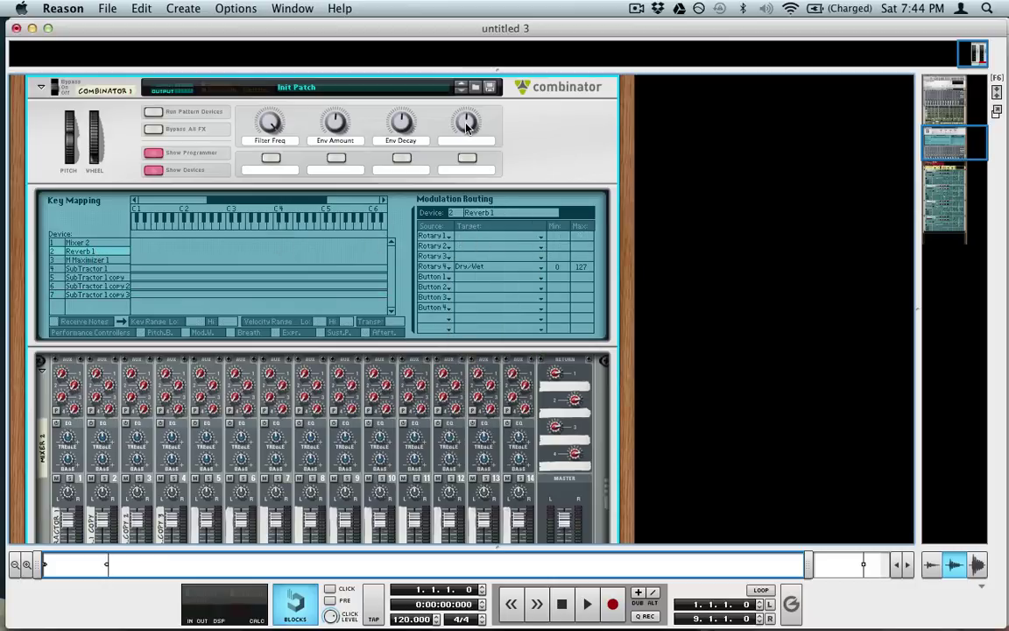
pyautogui.moveTo(469, 126); pyautogui.dragTo(470, 182)
# Label Rotary 4 'Verb Dry/wet' and hide the programmer panel
pyautogui.doubleClick(446, 141)
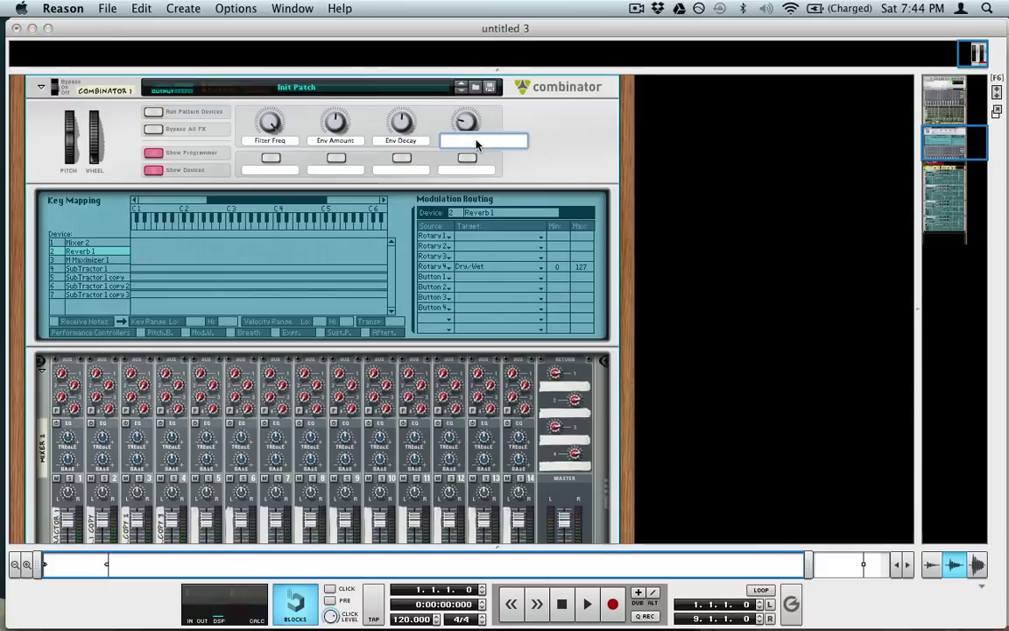
pyautogui.write('Verb Dy/wet')
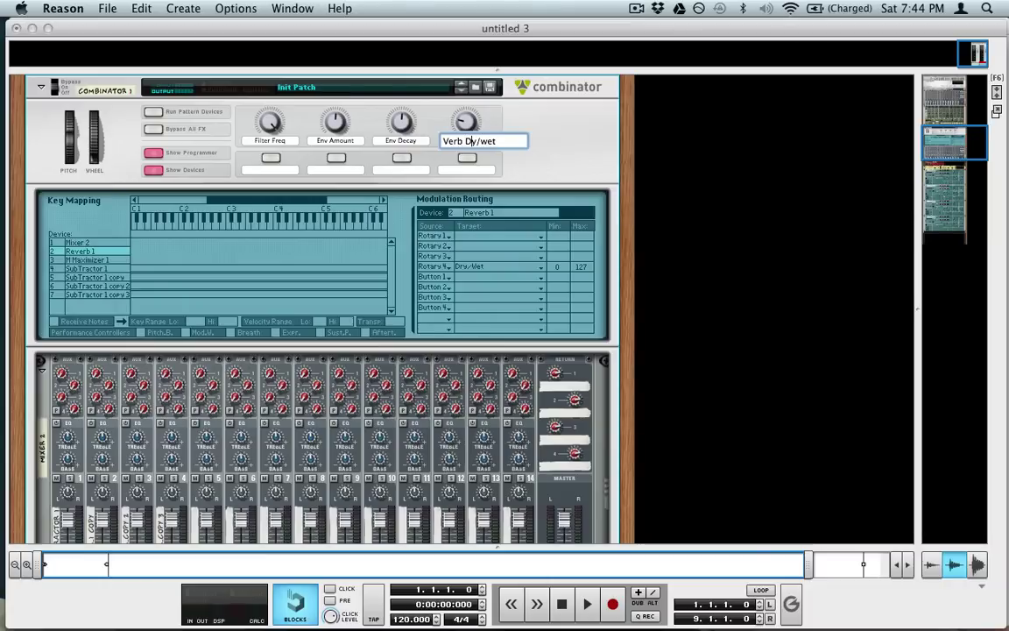
pyautogui.write('Dry/wet')
pyautogui.press('Return')
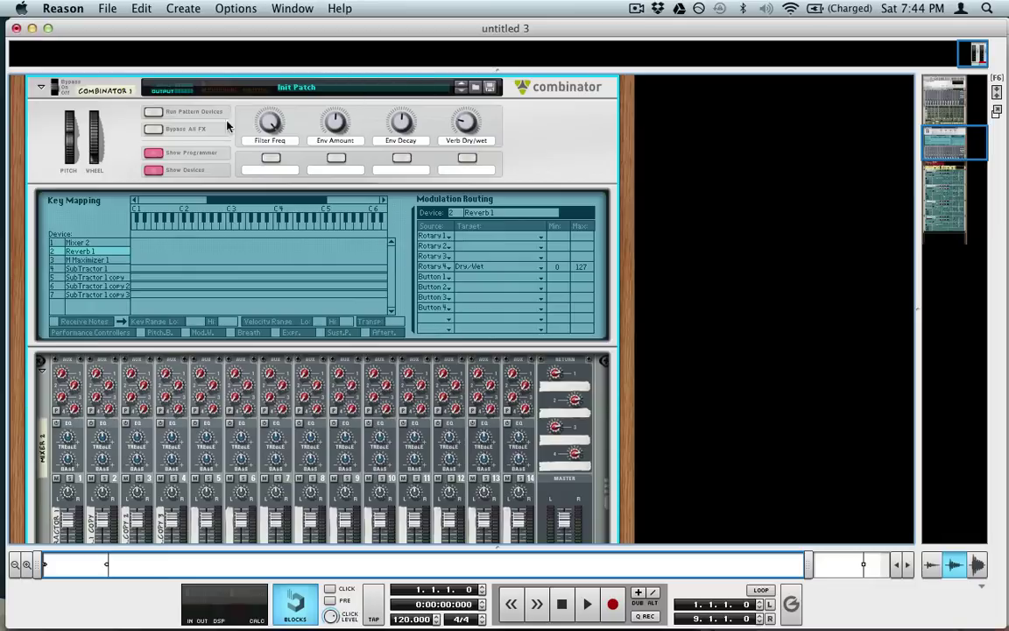
pyautogui.click(155, 156)
# Collapse the Combinator devices and open the sequencer with automation lanes for all four rotaries
pyautogui.click(154, 170)
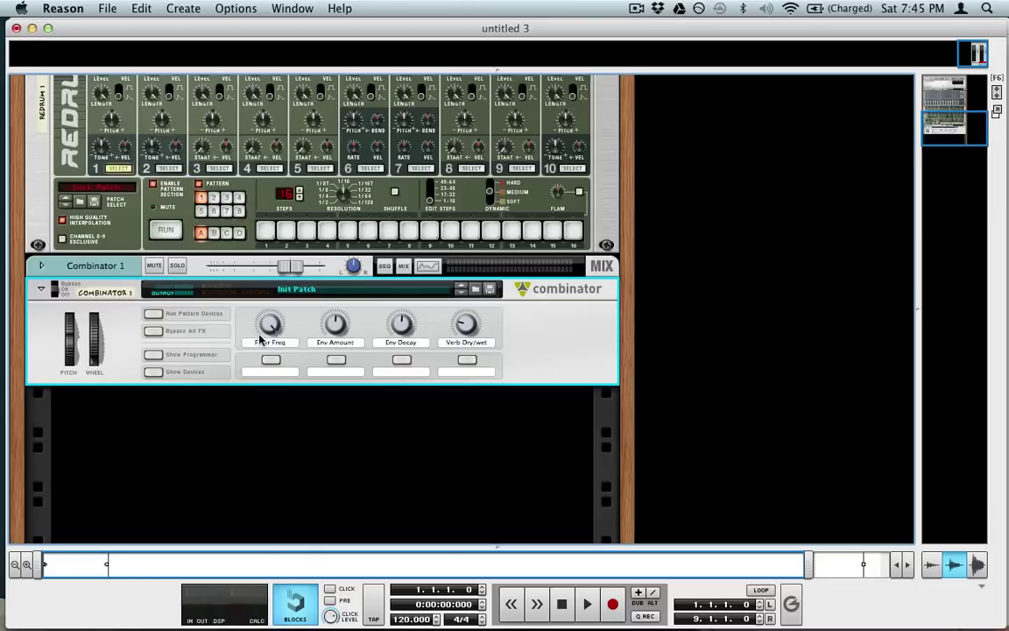
pyautogui.press('F7')
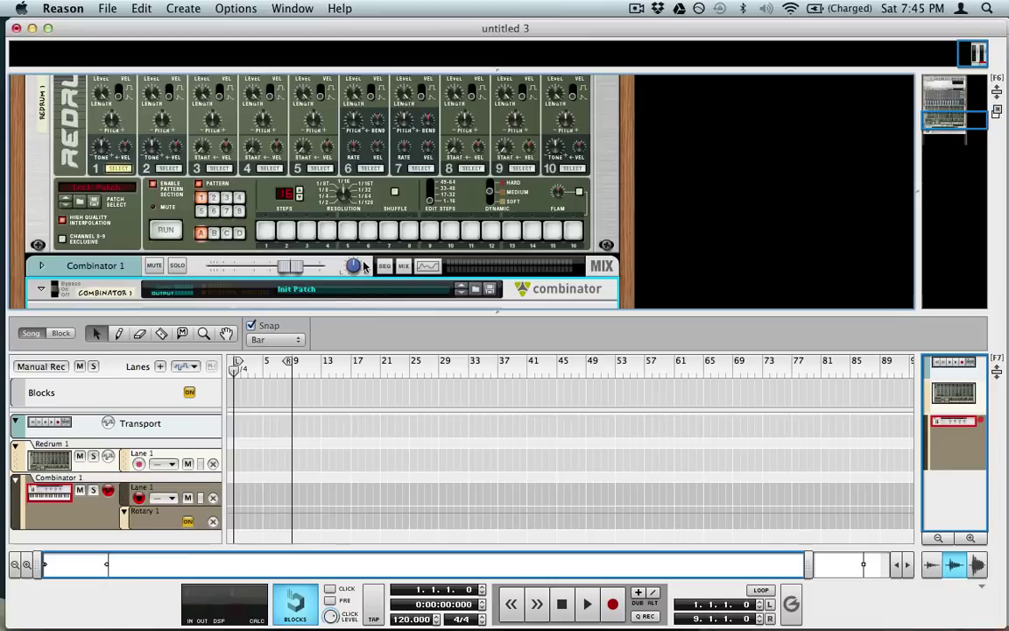
pyautogui.scroll(-3, 363, 263)
pyautogui.keyDown('alt'); pyautogui.click(405, 236); pyautogui.keyUp('alt')
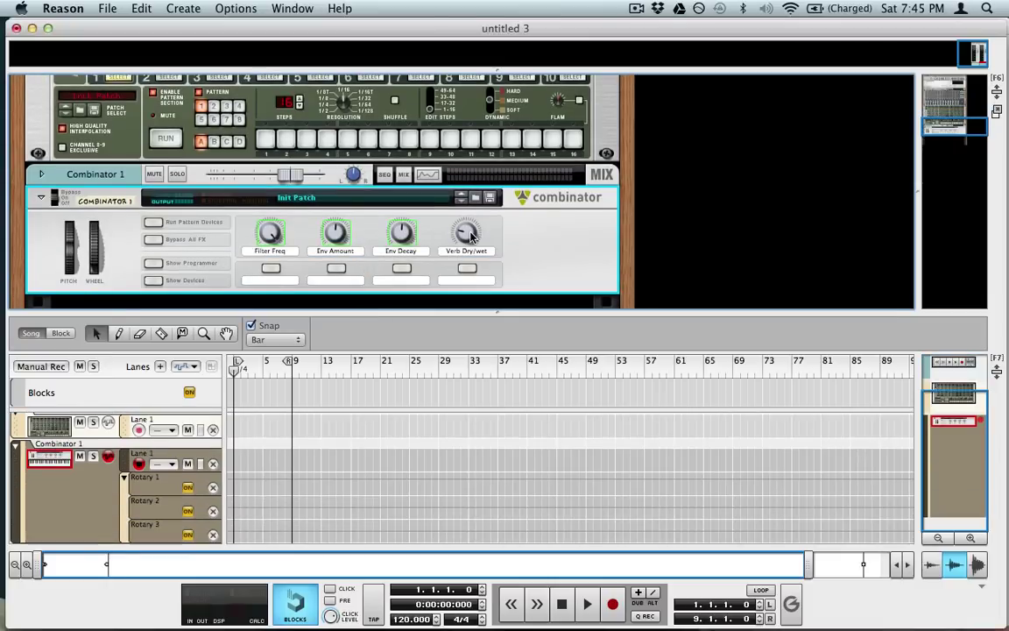
pyautogui.keyDown('alt'); pyautogui.click(466, 232); pyautogui.keyUp('alt')
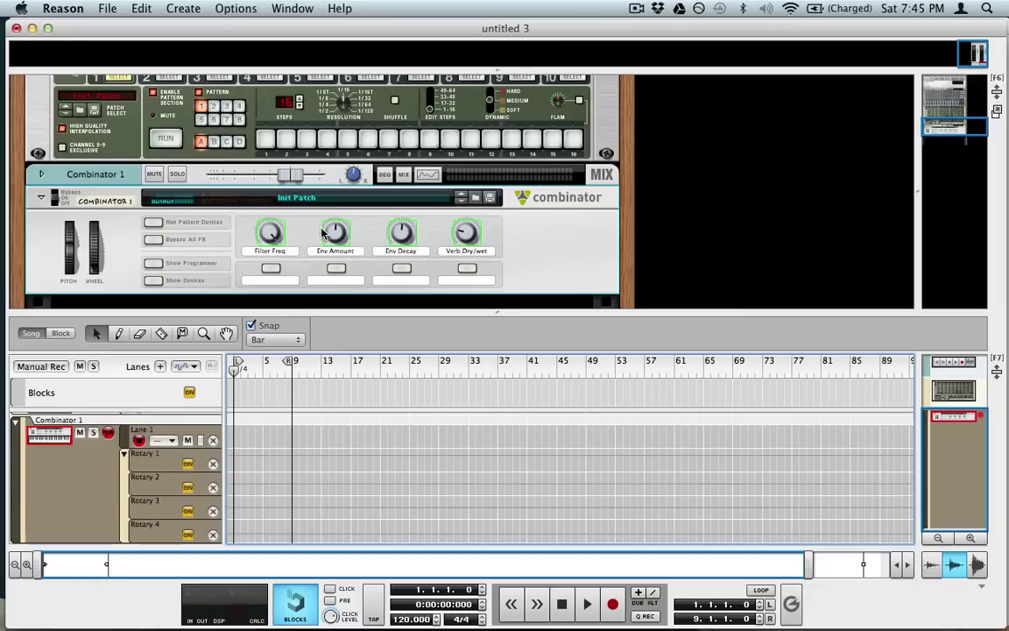
# Turn Filter Freq down from 40 to 28 and Env Amount up from 64 to 87
pyautogui.click(272, 233)
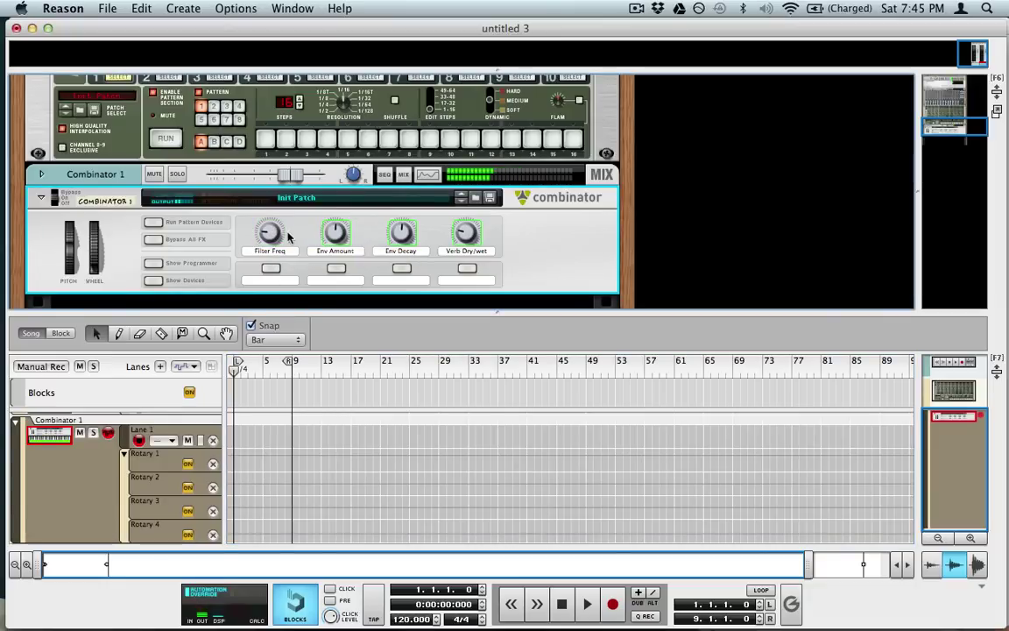
pyautogui.moveTo(267, 222); pyautogui.dragTo(267, 233)
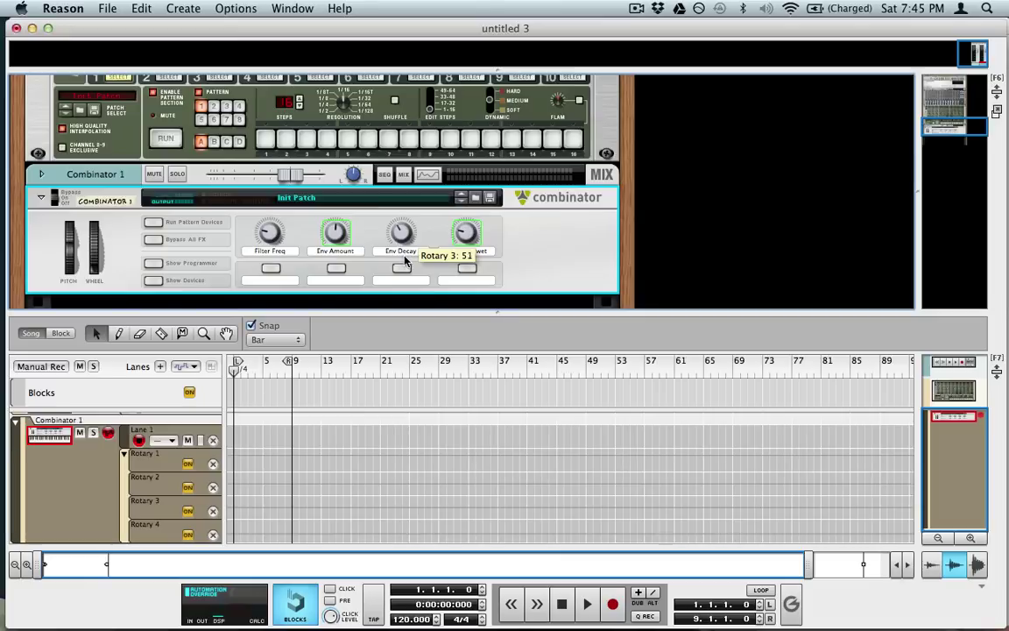
pyautogui.moveTo(336, 232); pyautogui.dragTo(333, 203)
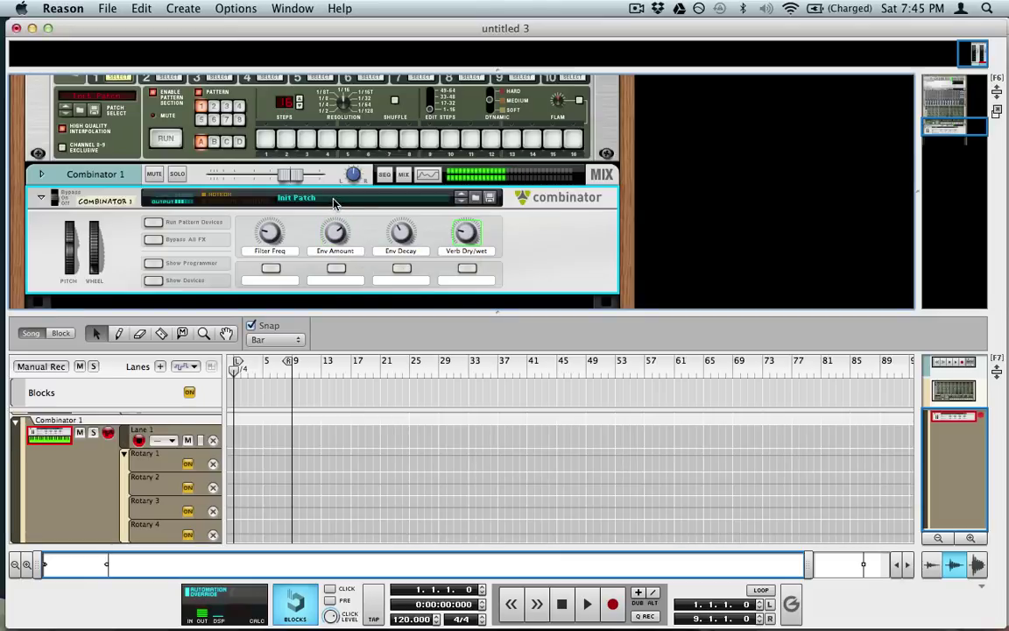